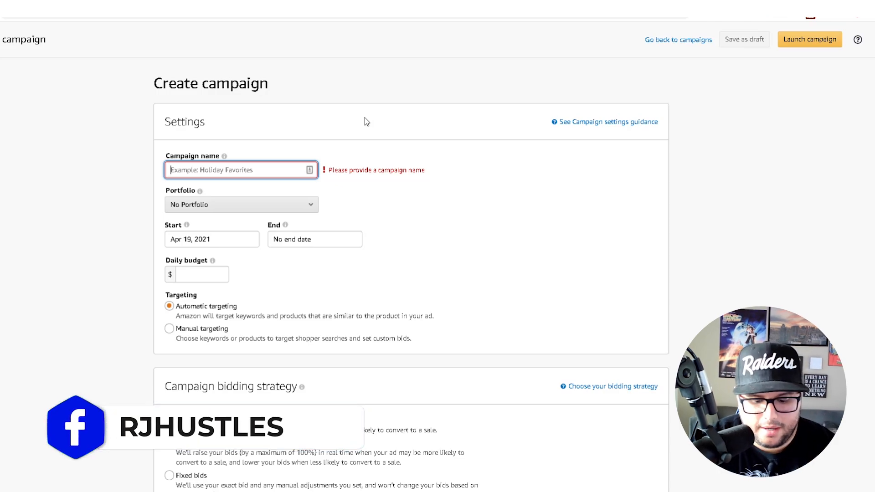
# Name the campaign "Monkey B07BKG9ZQX" in the campaign settings.
pyautogui.write('Mone')
pyautogui.press('BackSpace')
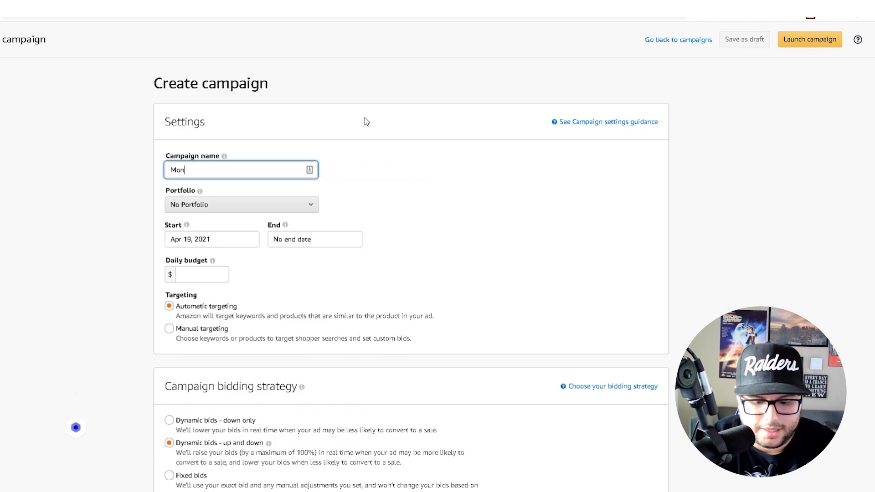
pyautogui.write('key')
pyautogui.write('B07BKG9ZQX')
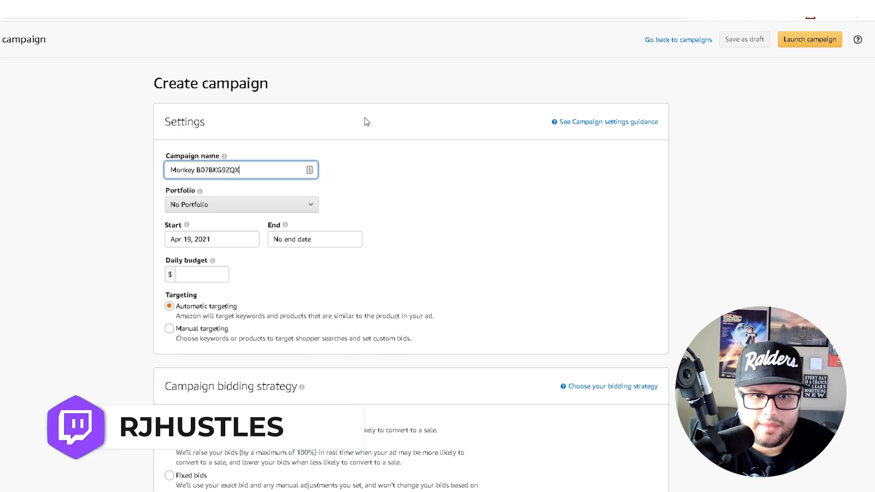
# Review the dabbing monkey shirt's product page and return to the campaign form.
pyautogui.click(219, 2)
pyautogui.scroll(8, 544, 274)
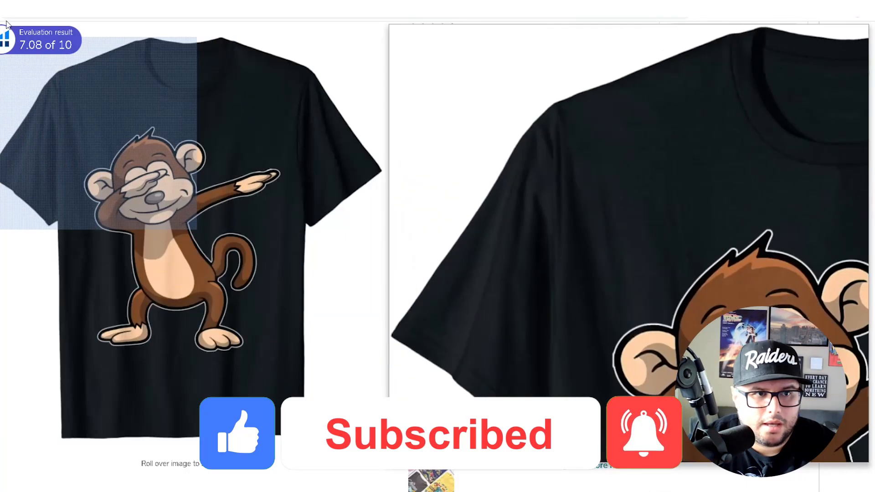
pyautogui.click(9, 4)
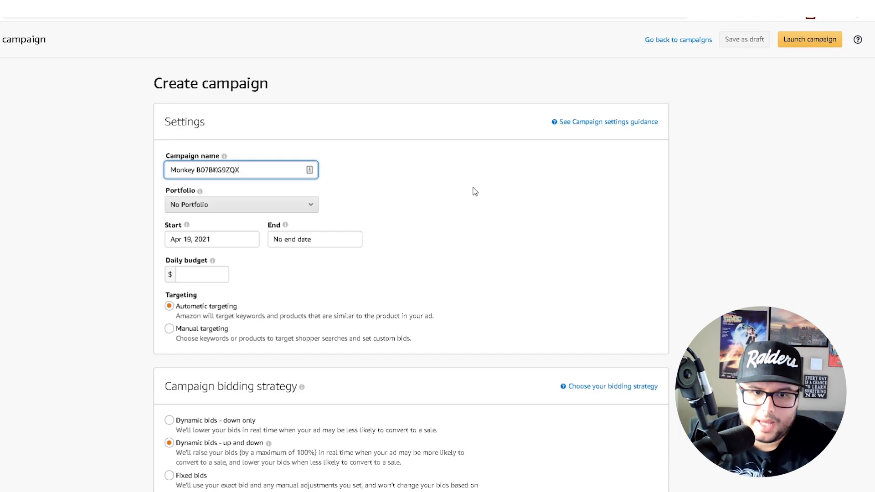
# Copy the ASIN B07BKG9ZQX from the campaign name.
pyautogui.doubleClick(177, 171)
pyautogui.doubleClick(218, 170)
pyautogui.hotkey('ctrl', 'c')
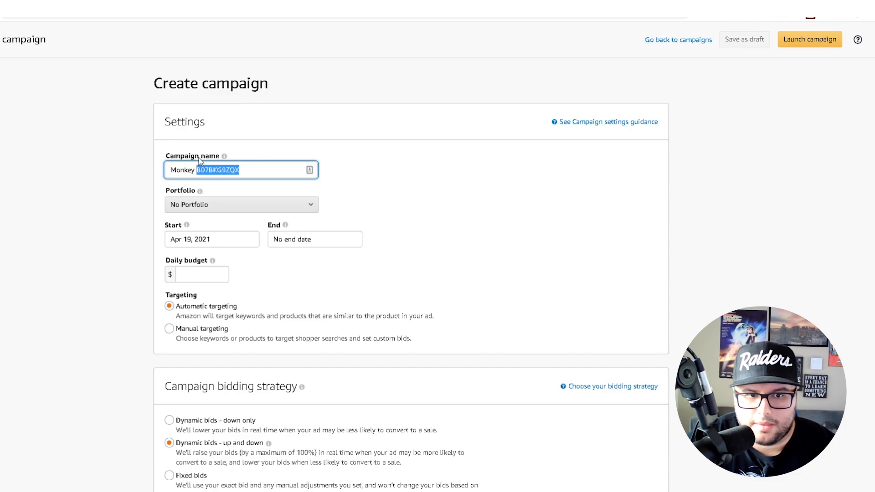
# Append "Broad Manual" to the end of the campaign name.
pyautogui.click(275, 170)
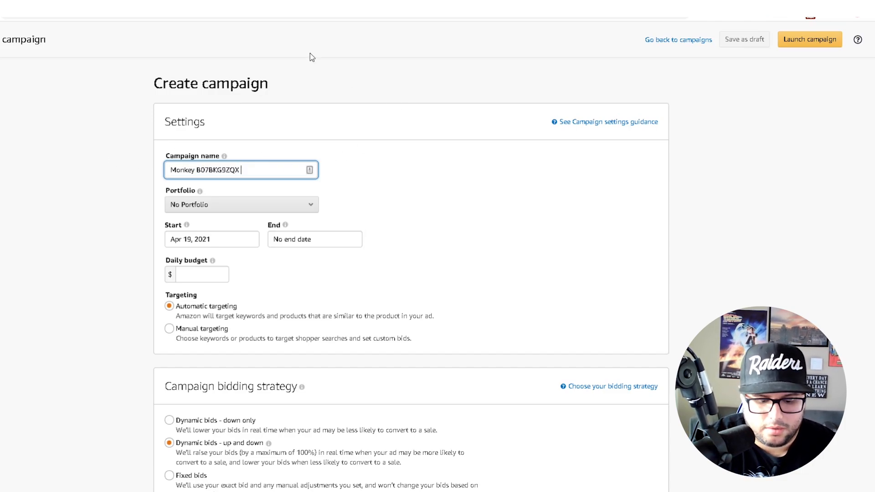
pyautogui.write('Broad ')
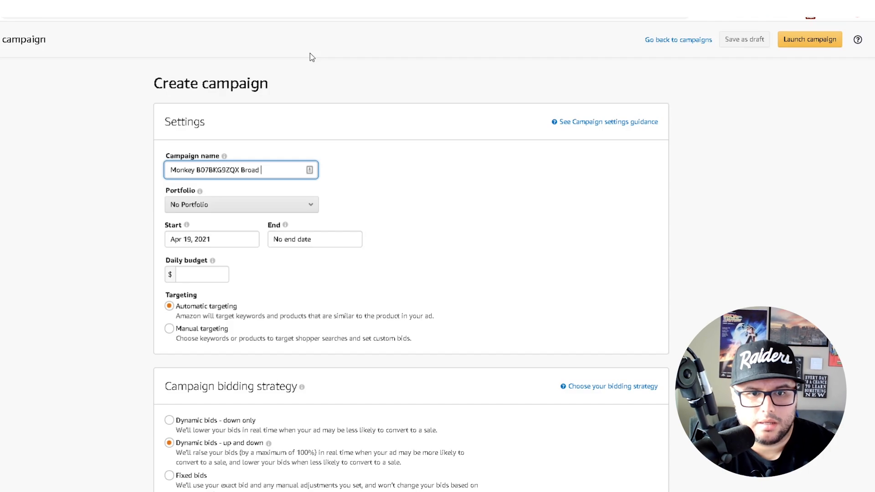
pyautogui.write('Man')
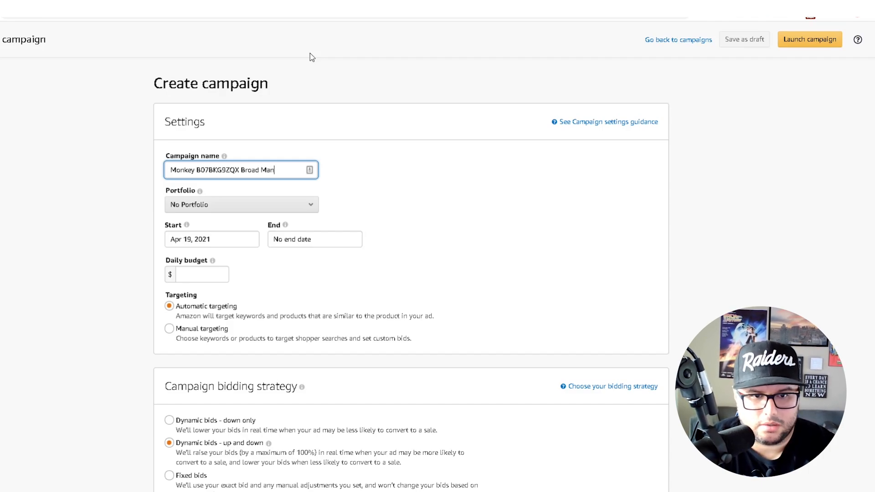
pyautogui.write('ual')
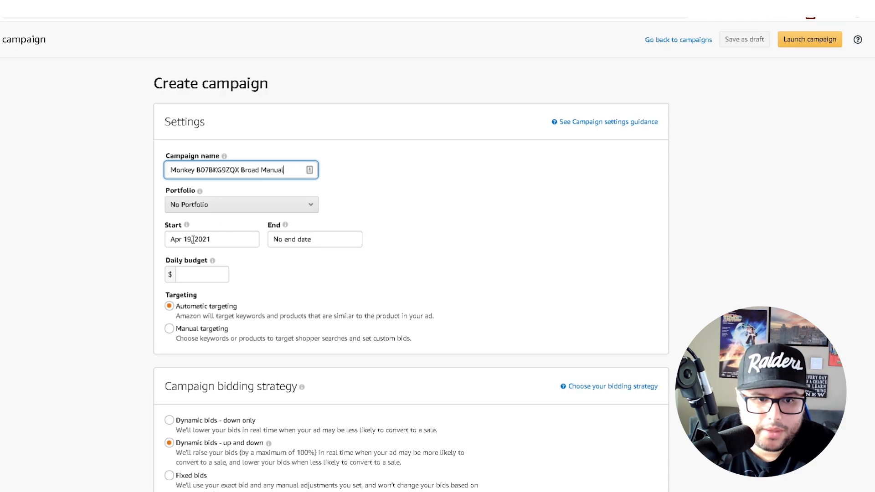
# Configure the campaign with a $3.00 daily budget, manual targeting and the "Dynamic bids - down only" bidding strategy.
pyautogui.click(197, 273)
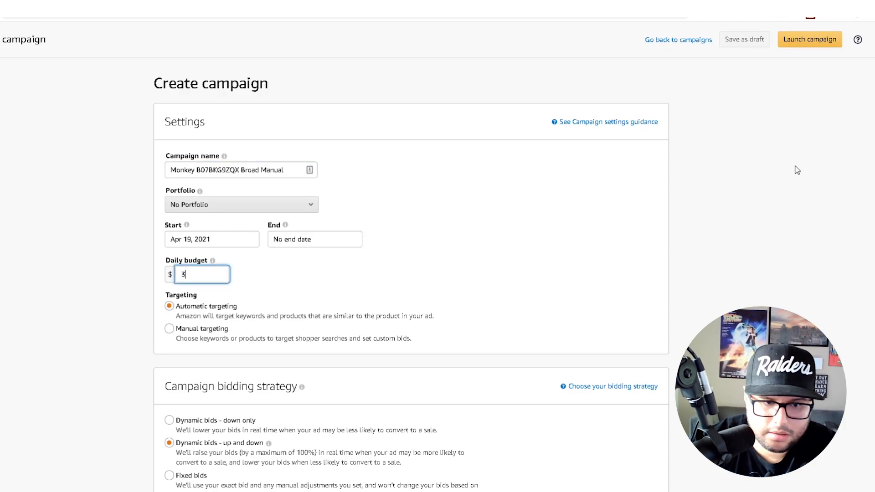
pyautogui.write('3.00')
pyautogui.click(169, 328)
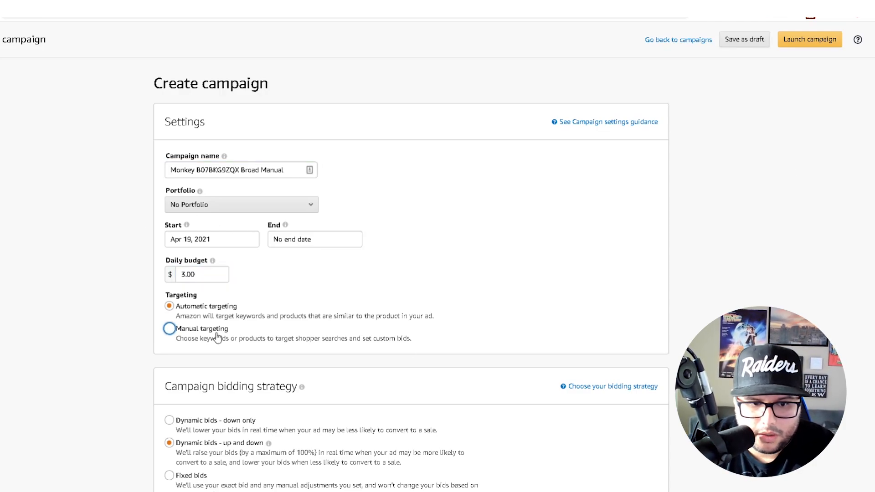
pyautogui.scroll(-3, 461, 328)
pyautogui.click(170, 274)
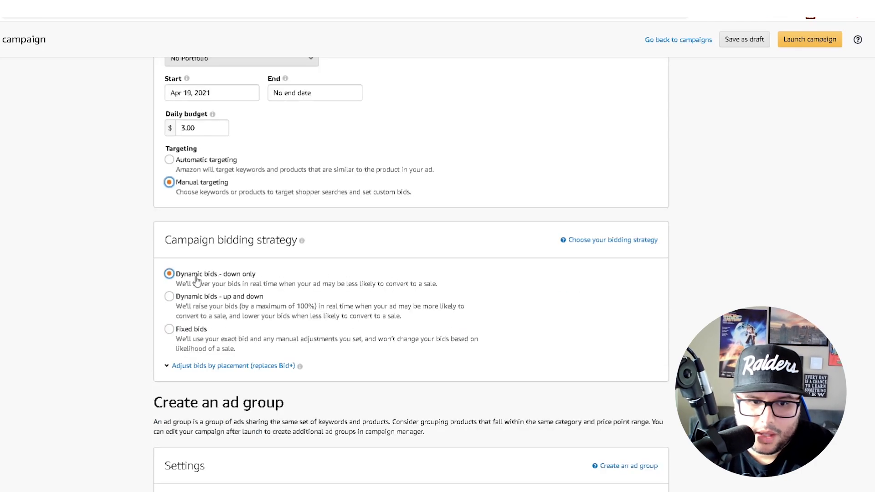
# Find ASIN B07BKG9ZQX among all Amazon products and add the Funny Monkey Shirt to the ad group.
pyautogui.scroll(-7, 224, 279)
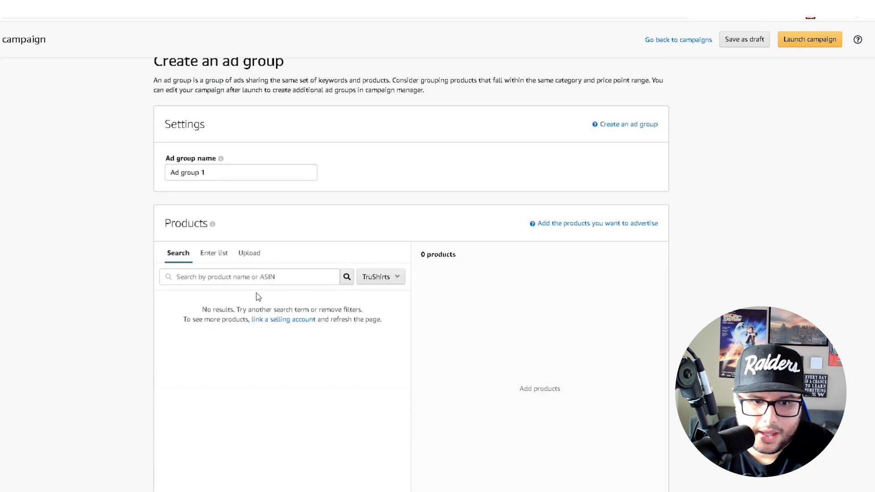
pyautogui.click(314, 278)
pyautogui.hotkey('ctrl', 'v')
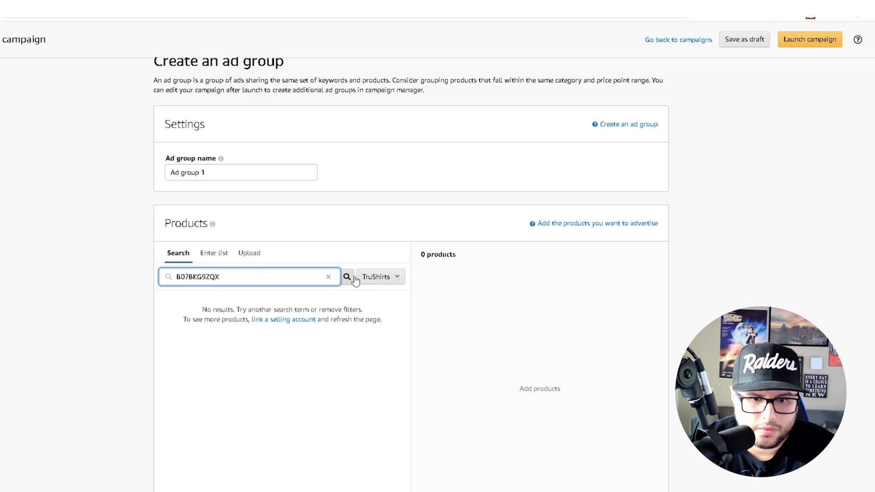
pyautogui.click(372, 279)
pyautogui.click(387, 299)
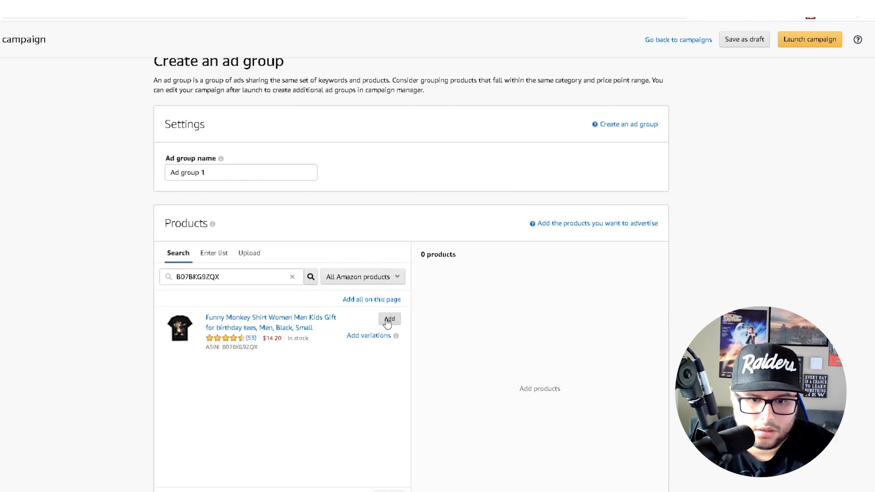
pyautogui.click(387, 319)
# Limit the suggested keywords in keyword targeting to the Broad match type by excluding Phrase and Exact.
pyautogui.scroll(-7, 249, 327)
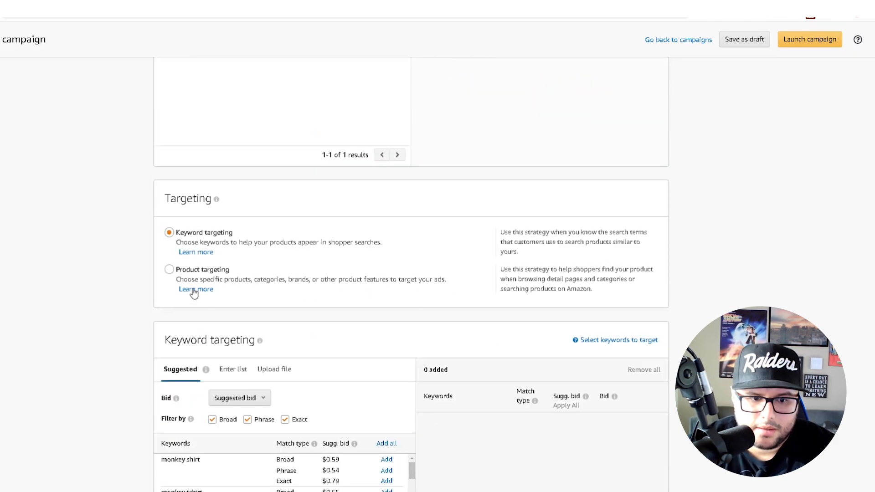
pyautogui.scroll(-2, 227, 301)
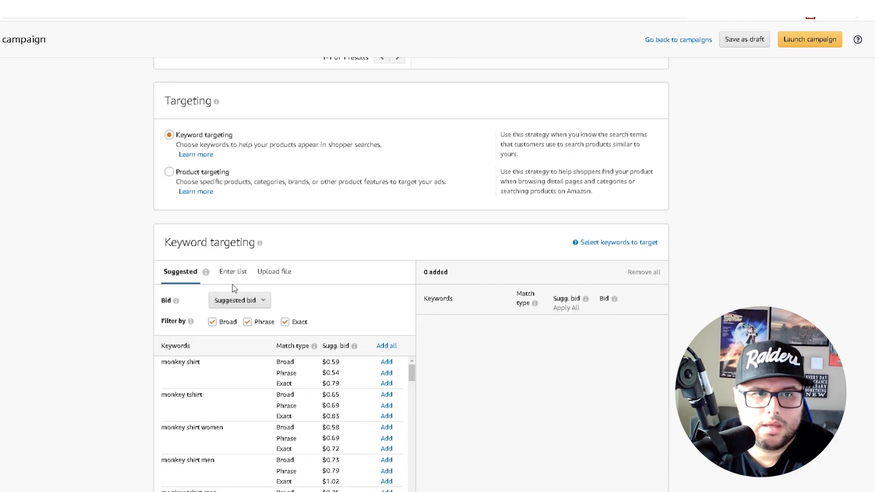
pyautogui.click(248, 321)
pyautogui.click(296, 322)
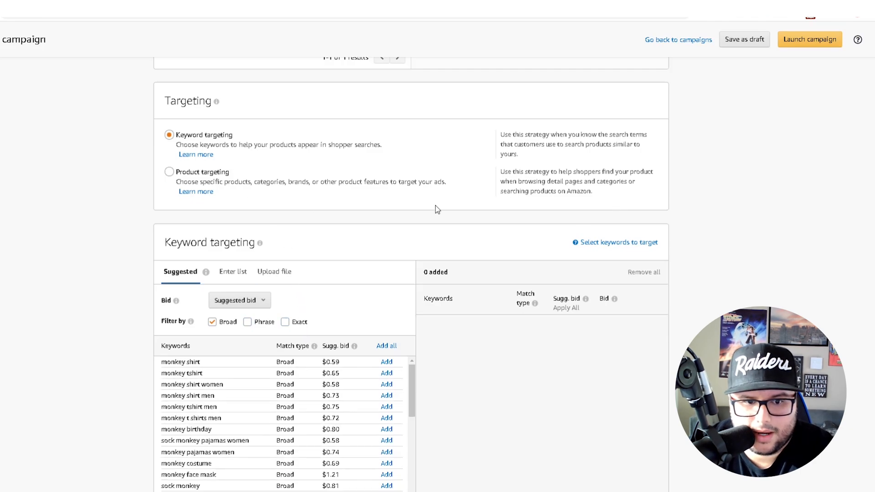
# Switch the keyword bid to Default bid and set it to $0.25.
pyautogui.click(255, 301)
pyautogui.click(242, 354)
pyautogui.click(313, 302)
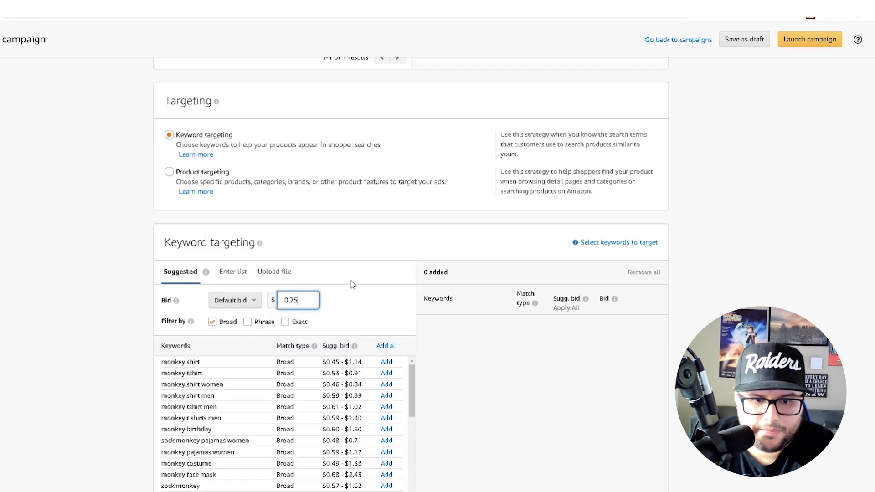
pyautogui.press('BackSpace')
pyautogui.press('BackSpace')
pyautogui.write('25')
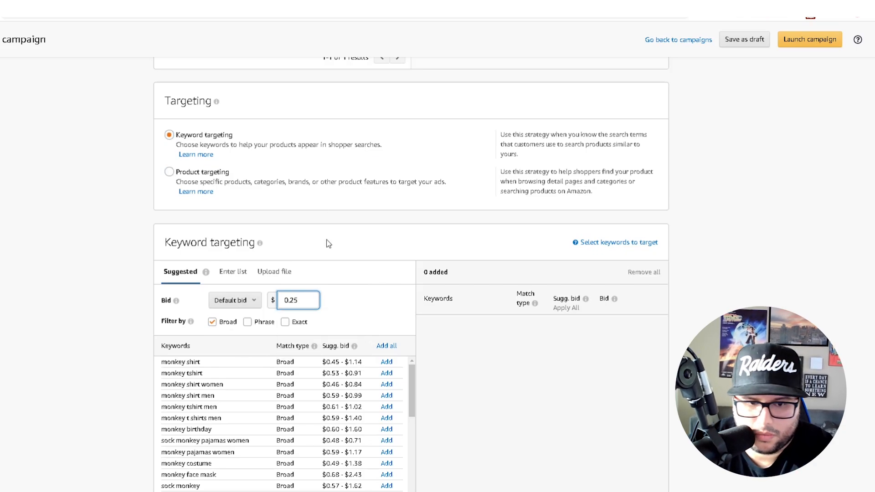
pyautogui.click(59, 230)
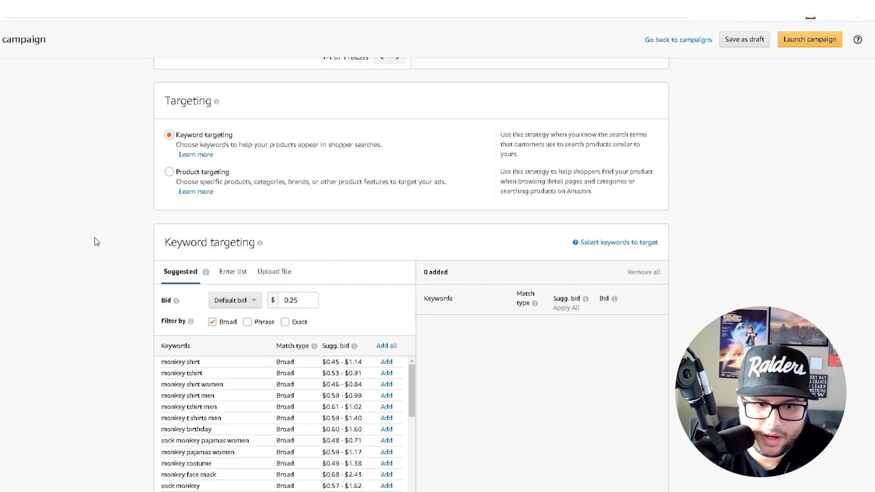
# Examine the list of suggested broad-match keywords and their suggested bids for relevance to the shirt.
pyautogui.scroll(-1, 128, 256)
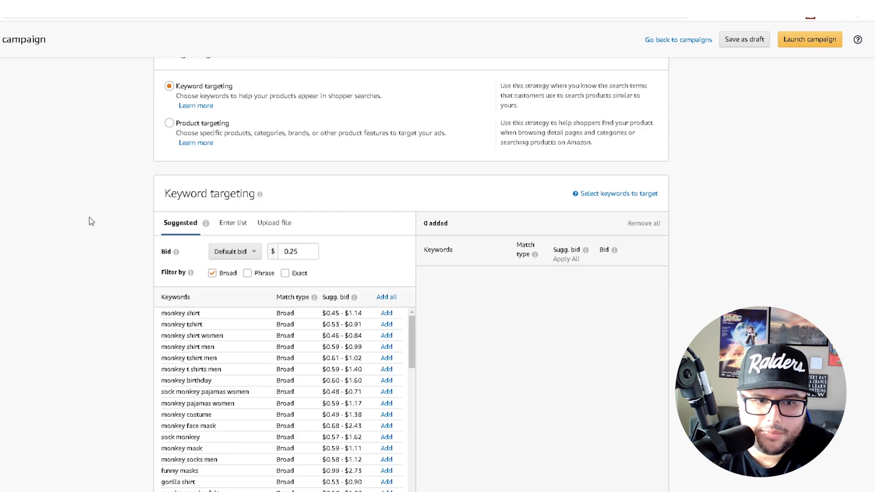
pyautogui.scroll(-1, 199, 381)
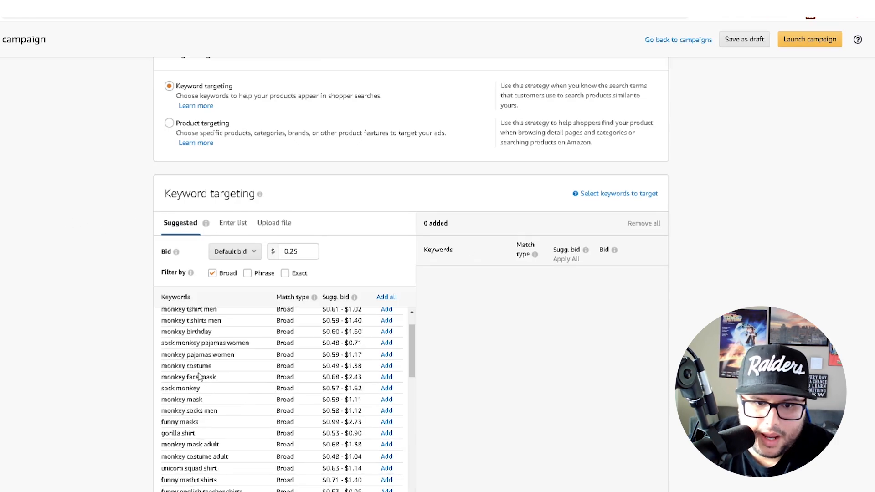
pyautogui.scroll(1, 199, 377)
pyautogui.scroll(-2, 73, 352)
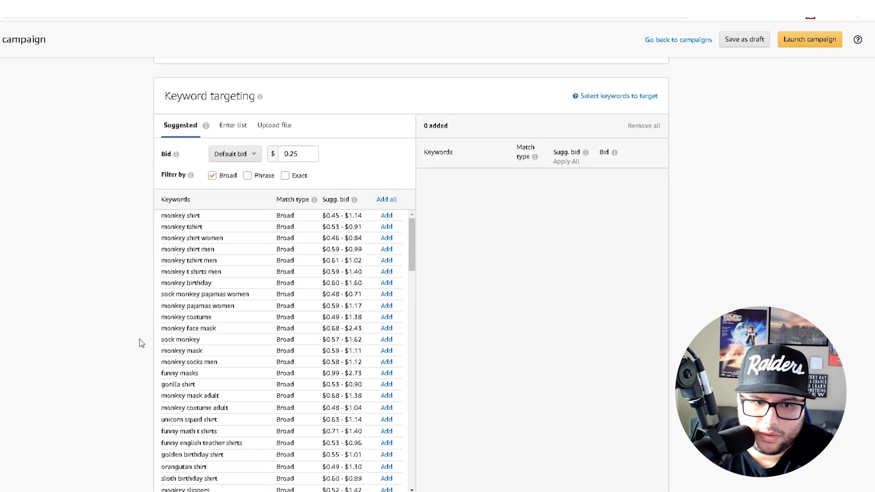
pyautogui.scroll(1, 141, 341)
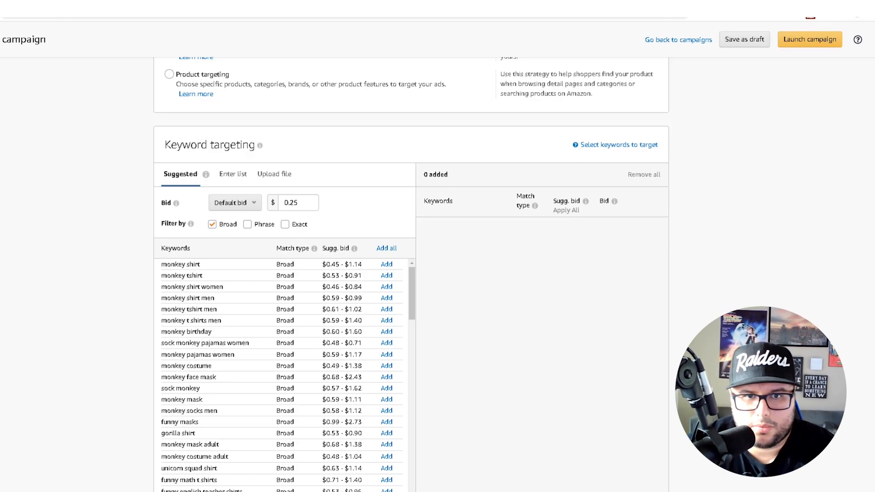
# Open Amazon.com in a new tab and search for "dabbing monkey shirt" using the search suggestions.
pyautogui.hotkey('ctrl', 't')
pyautogui.write('amaz')
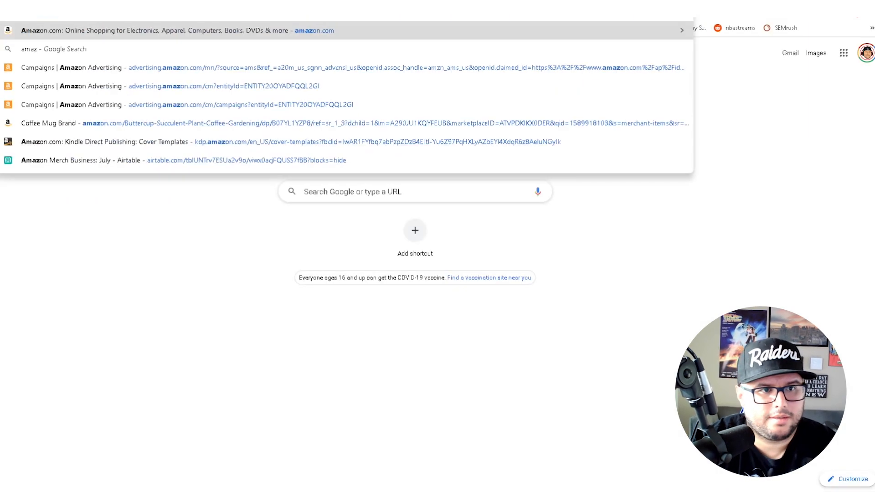
pyautogui.press('Return')
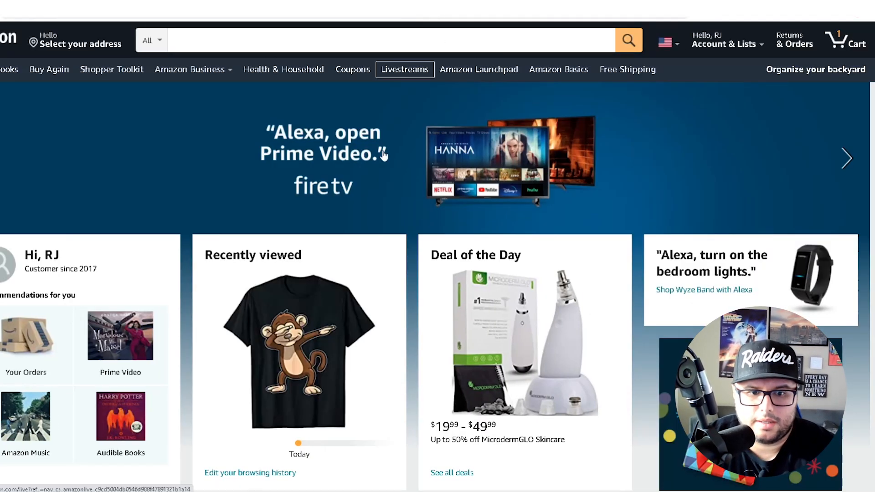
pyautogui.moveTo(287, 324)
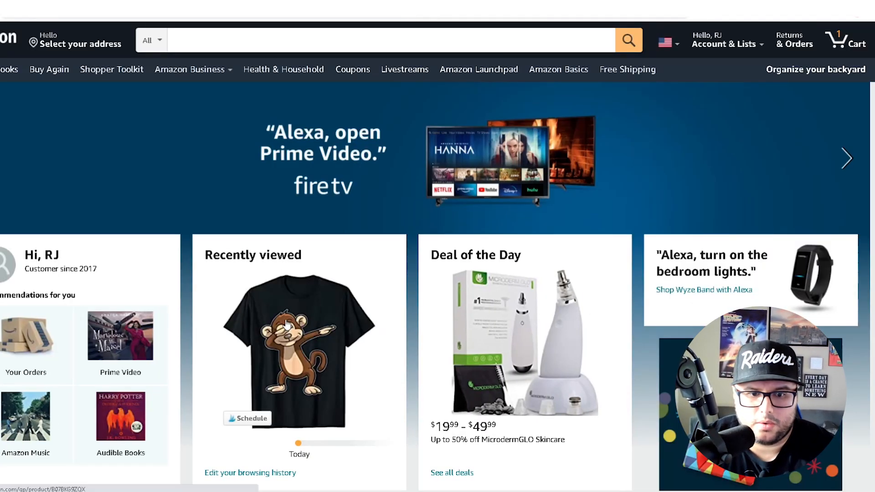
pyautogui.click(302, 37)
pyautogui.write('dabbing mo')
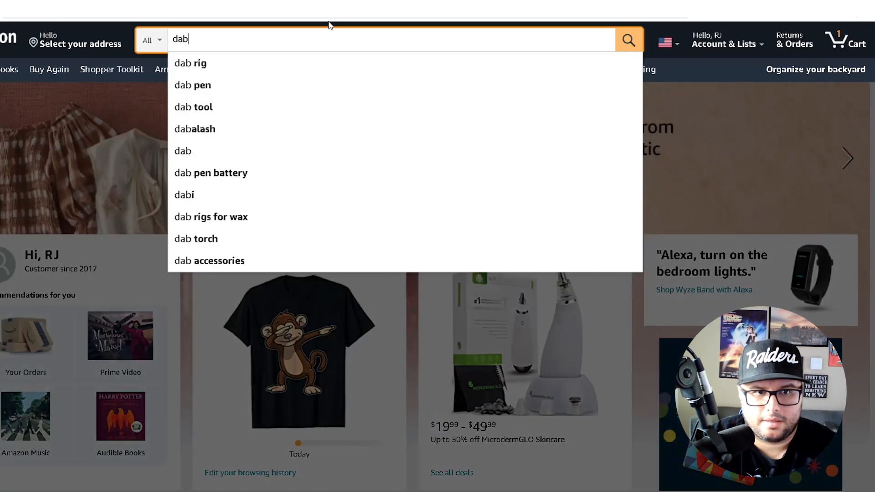
pyautogui.write('nkey')
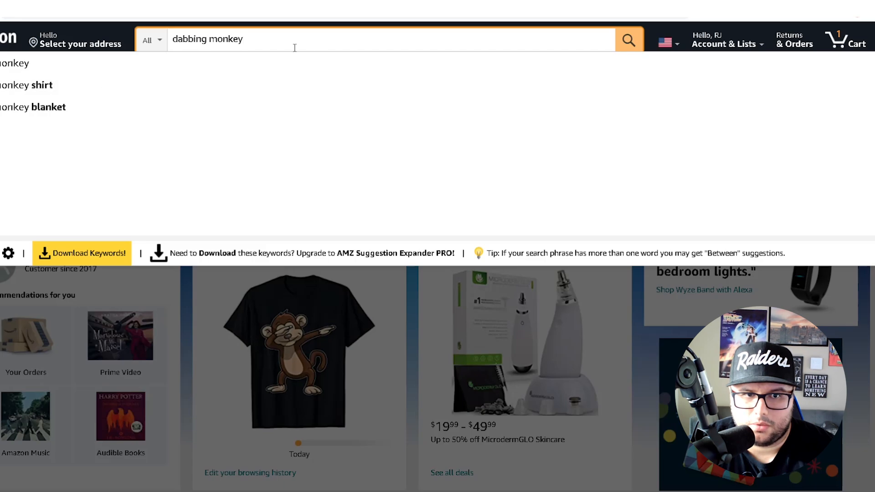
pyautogui.click(64, 85)
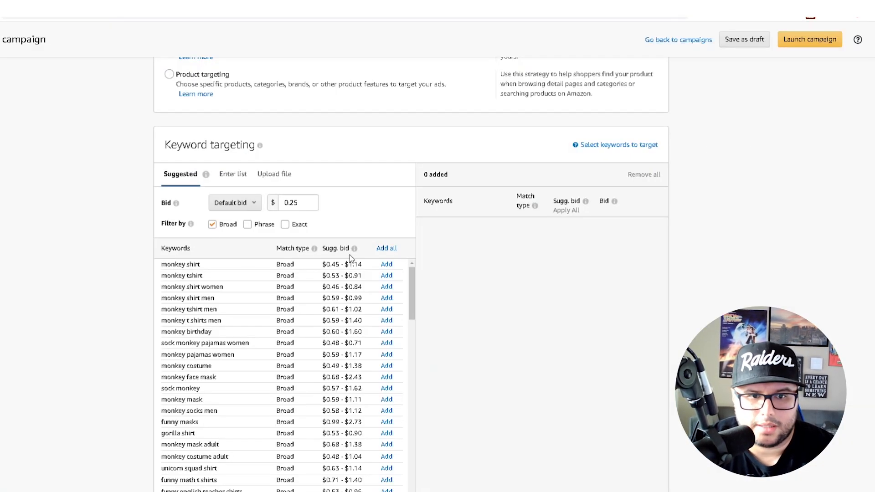
# Review the suggested keywords, switch to entering a custom keyword list, and add the keyword "dabbing monkey shirt".
pyautogui.scroll(-1, 201, 312)
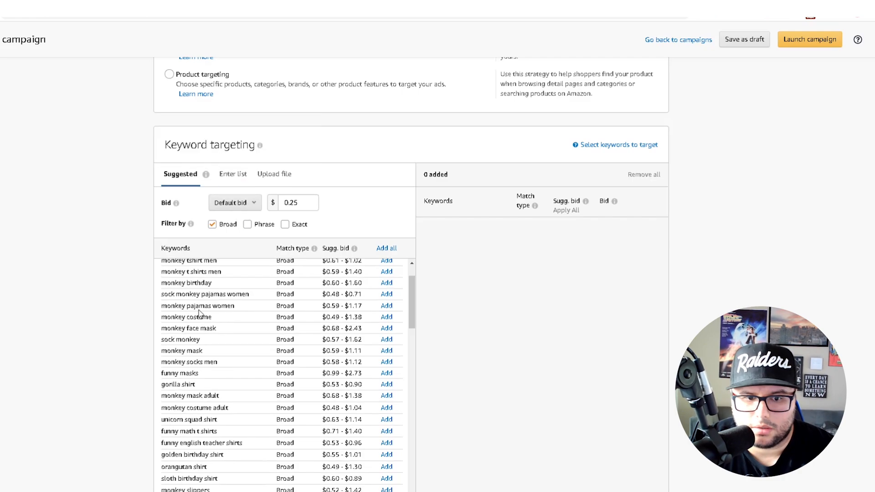
pyautogui.scroll(1, 162, 341)
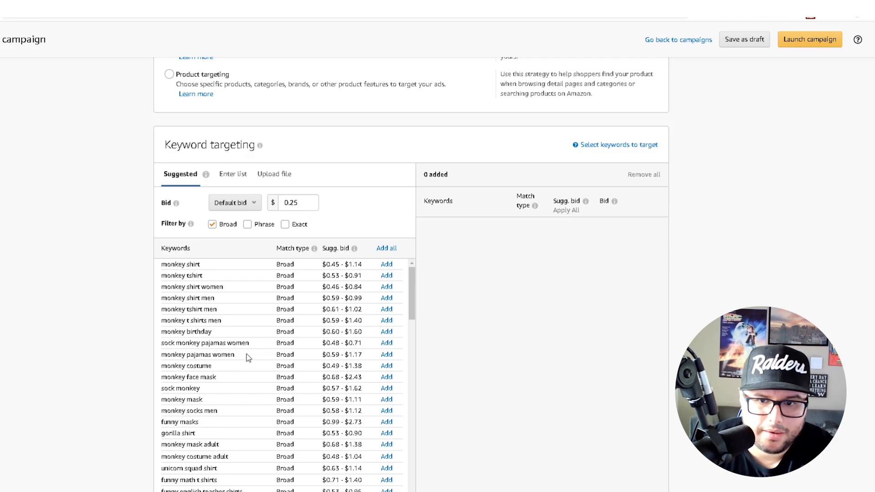
pyautogui.click(242, 181)
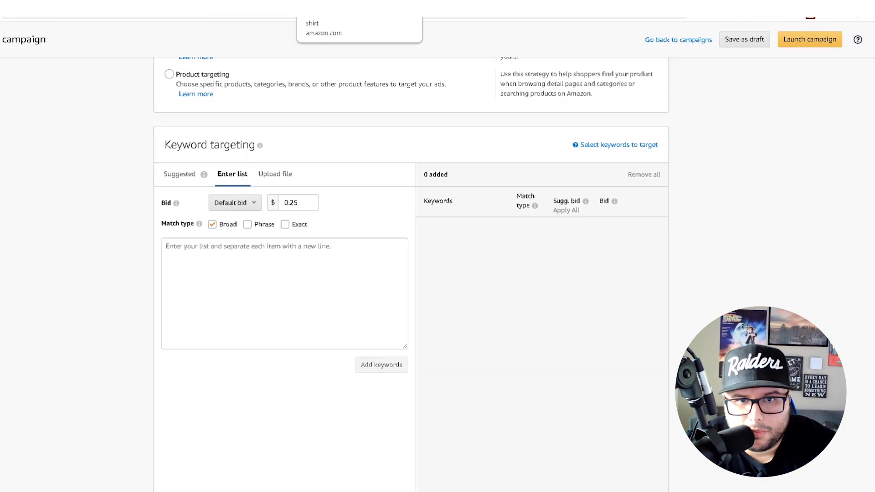
pyautogui.click(227, 262)
pyautogui.write('dabbing monkey shirt')
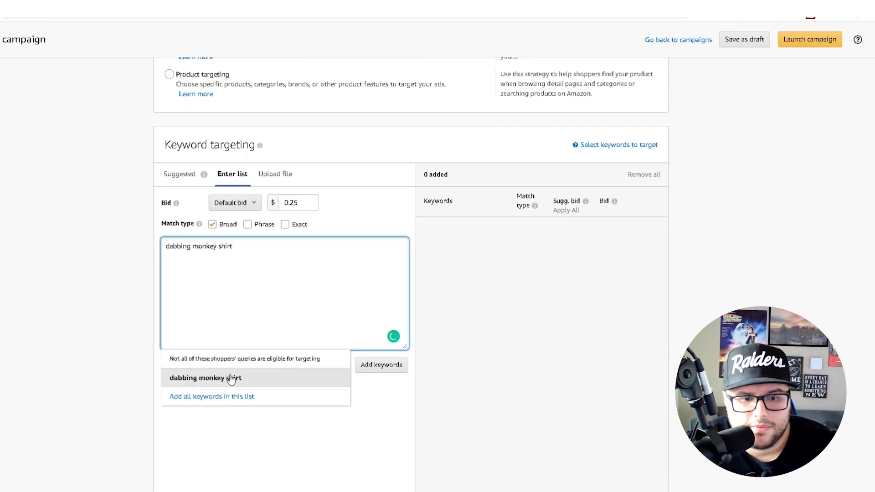
pyautogui.click(211, 381)
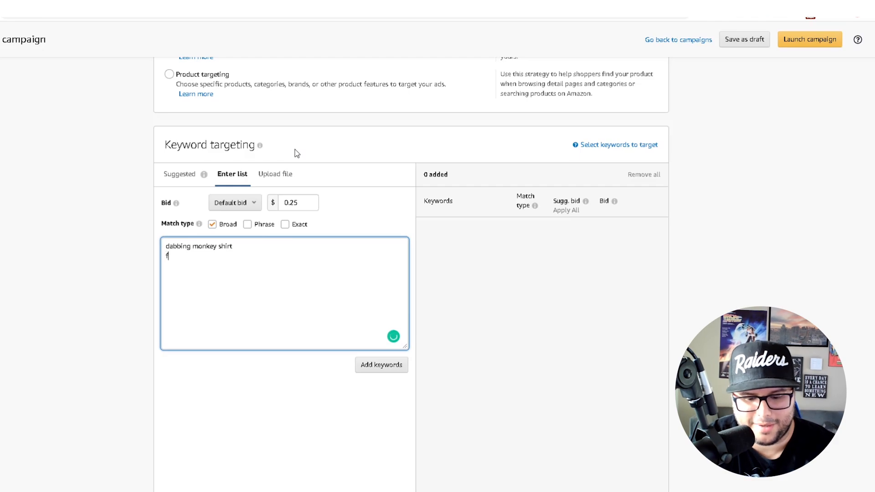
# Add "funny monkey shirt" as the second keyword in the list and begin a new line below it.
pyautogui.write('funny ')
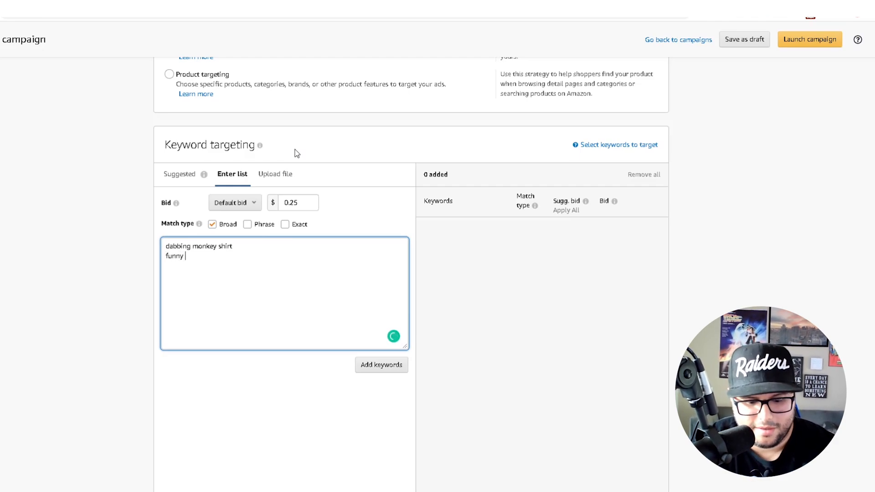
pyautogui.write('monkey')
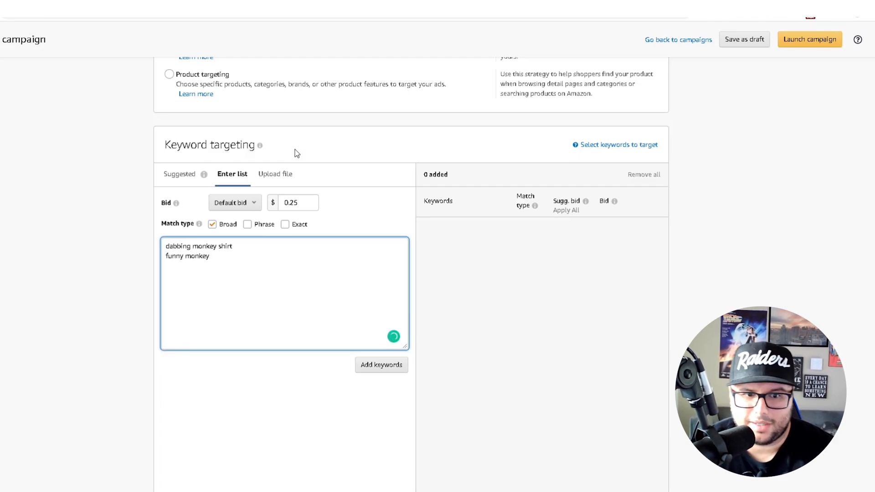
pyautogui.click(193, 395)
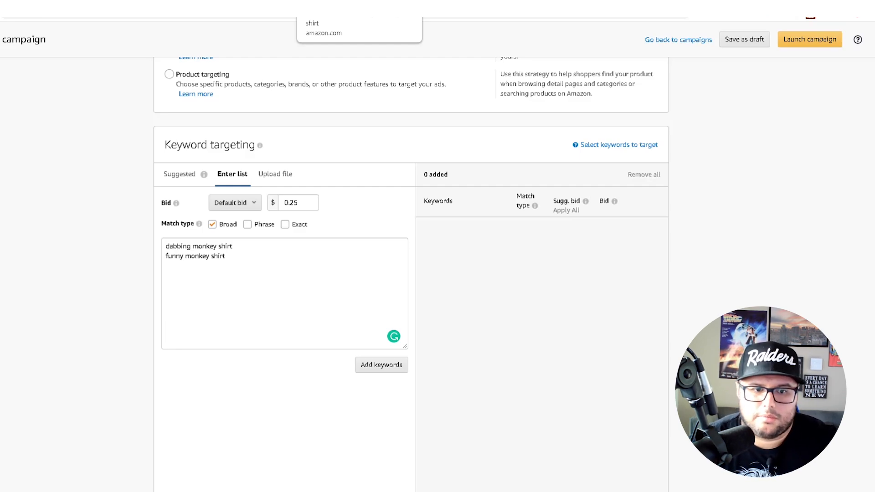
pyautogui.click(170, 272)
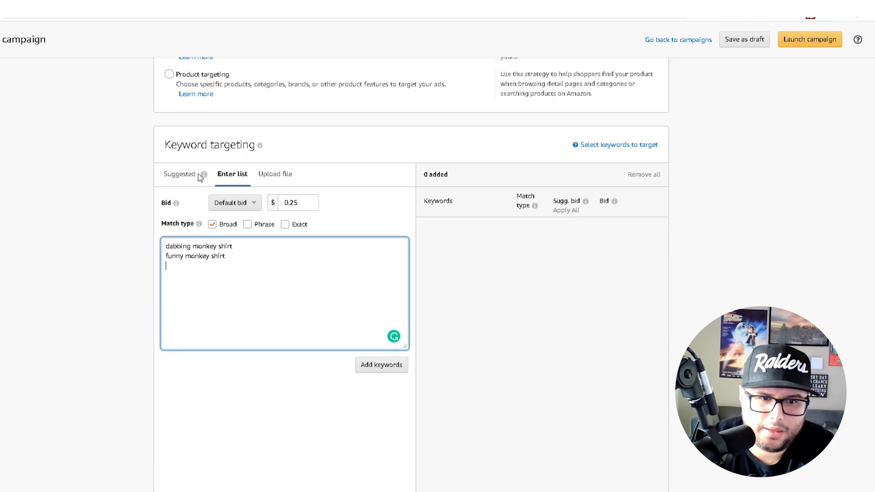
# Examine the explanation of the Broad, Phrase and Exact keyword match types.
pyautogui.moveTo(204, 182)
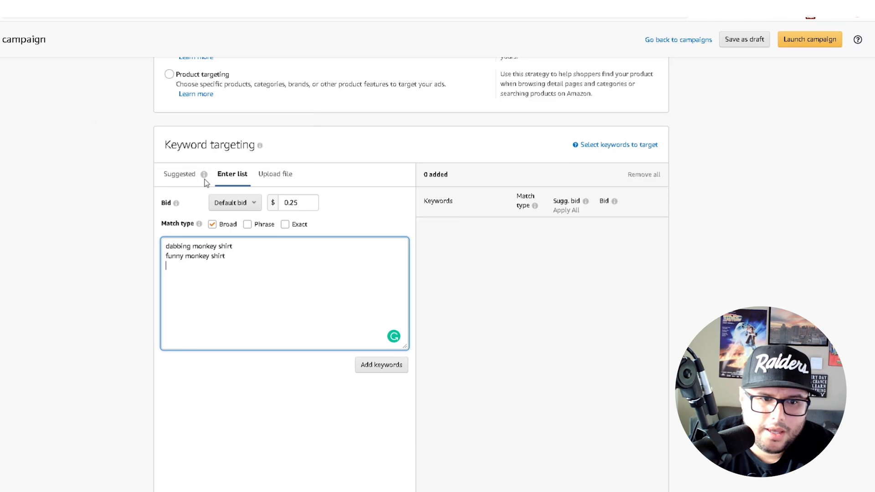
pyautogui.click(204, 180)
pyautogui.moveTo(201, 227)
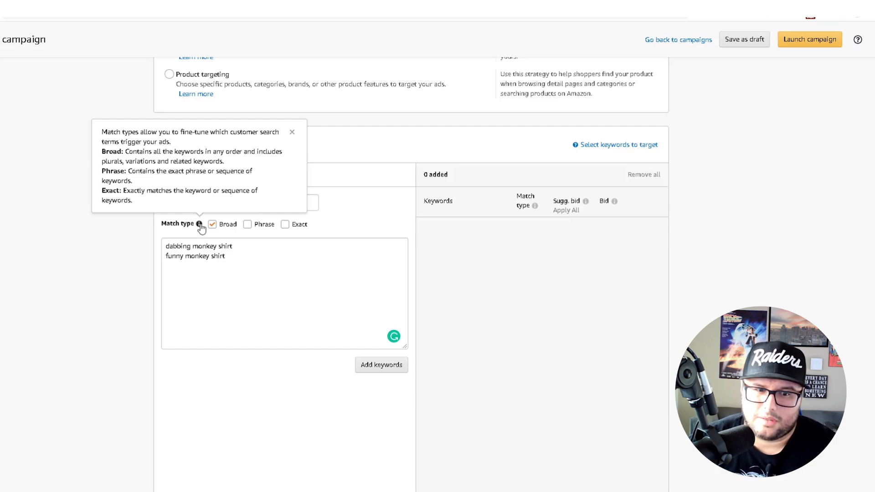
# Copy the "dabbing monkey shirt" keyword and, on Amazon.com, extend the search text to "dabbing monkey shirt XL For Kids".
pyautogui.tripleClick(185, 246)
pyautogui.rightClick(186, 246)
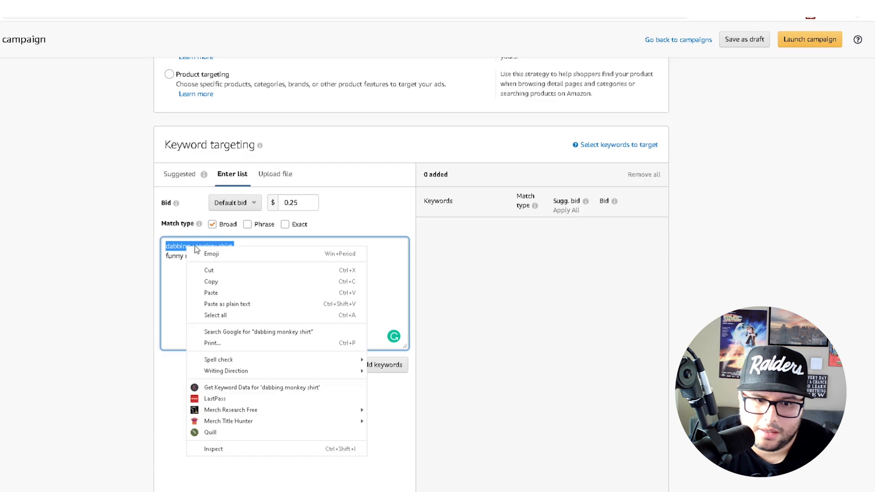
pyautogui.click(200, 282)
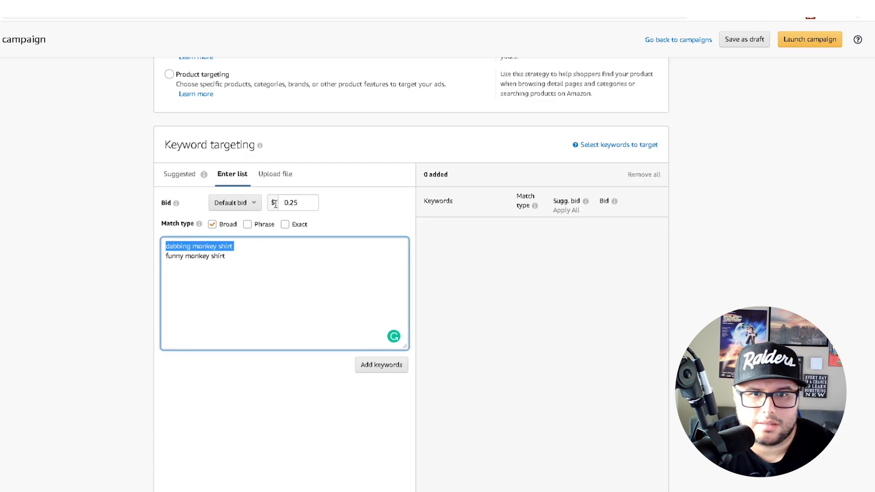
pyautogui.click(329, 7)
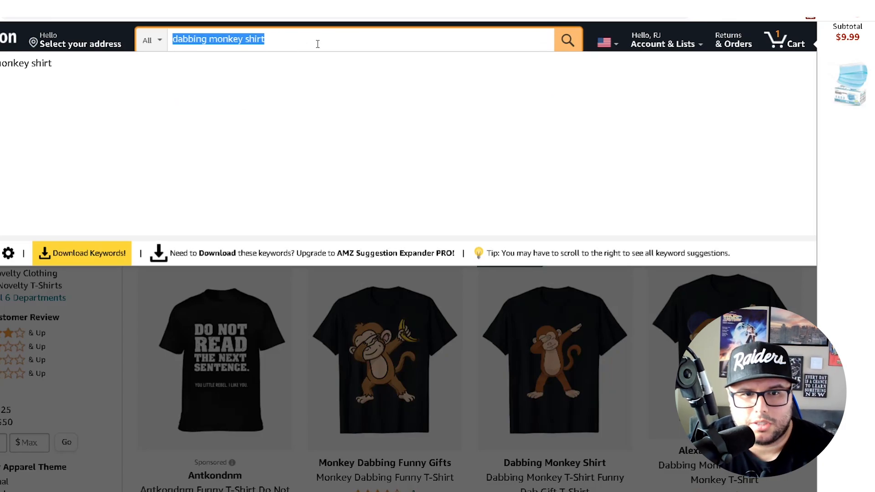
pyautogui.click(281, 41)
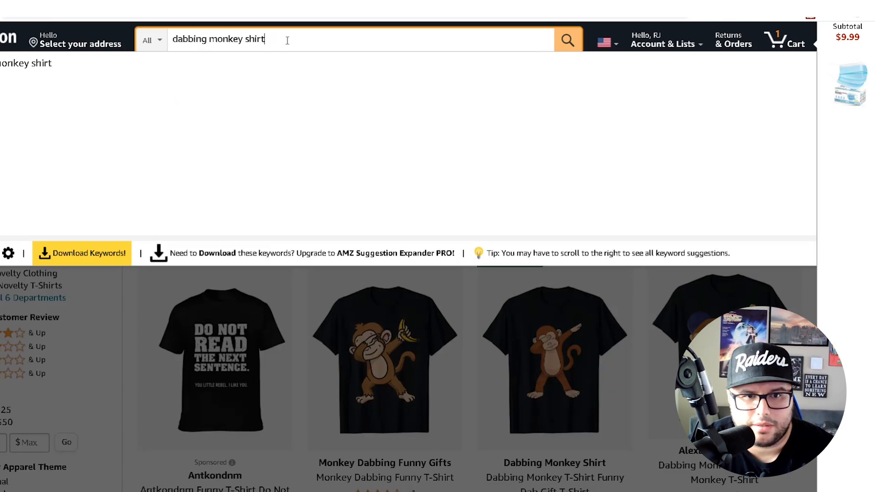
pyautogui.write('XL')
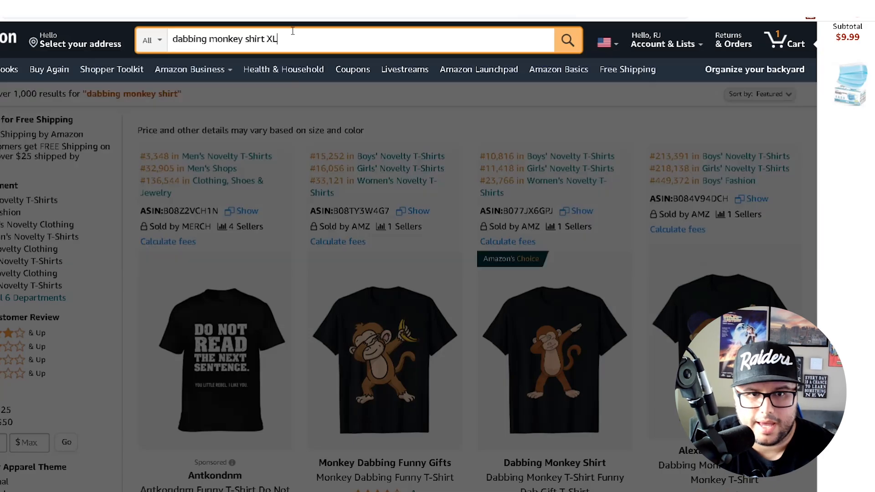
pyautogui.write(' For K')
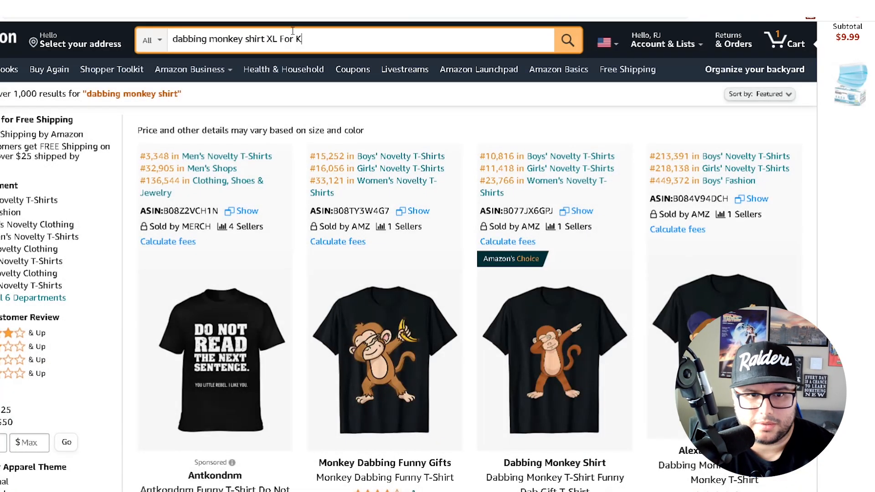
pyautogui.write('ids')
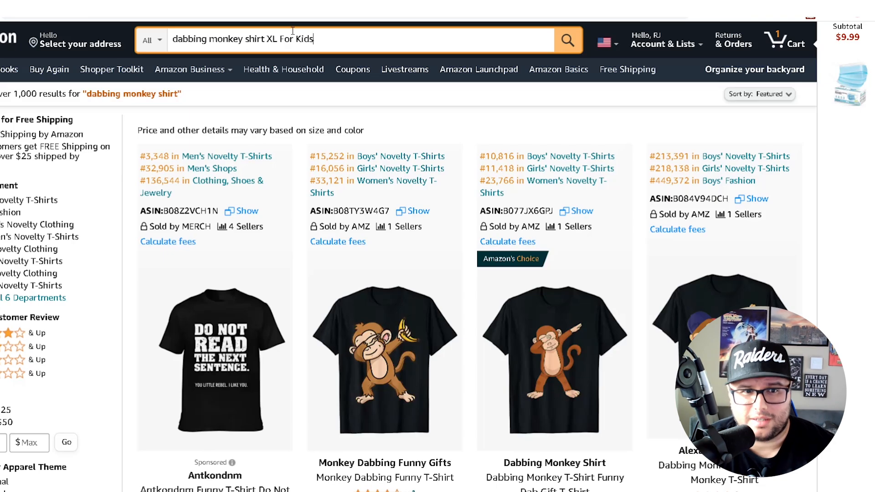
# Remove "XL For Kids" from the end of the Amazon search text.
pyautogui.press('BackSpace')
pyautogui.press('BackSpace')
pyautogui.press('BackSpace')
pyautogui.press('BackSpace')
pyautogui.press('BackSpace')
pyautogui.press('BackSpace')
pyautogui.press('BackSpace')
pyautogui.press('BackSpace')
pyautogui.press('BackSpace')
pyautogui.press('BackSpace')
pyautogui.press('BackSpace')
pyautogui.press('BackSpace')
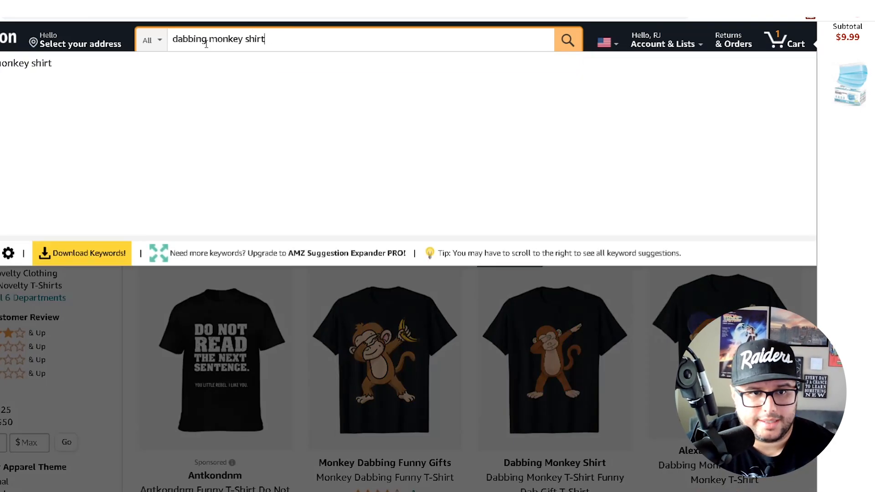
# Insert "kids" before "monkey" and "Love" before "shirt" in the Amazon search text as broad-match variations.
pyautogui.click(207, 41)
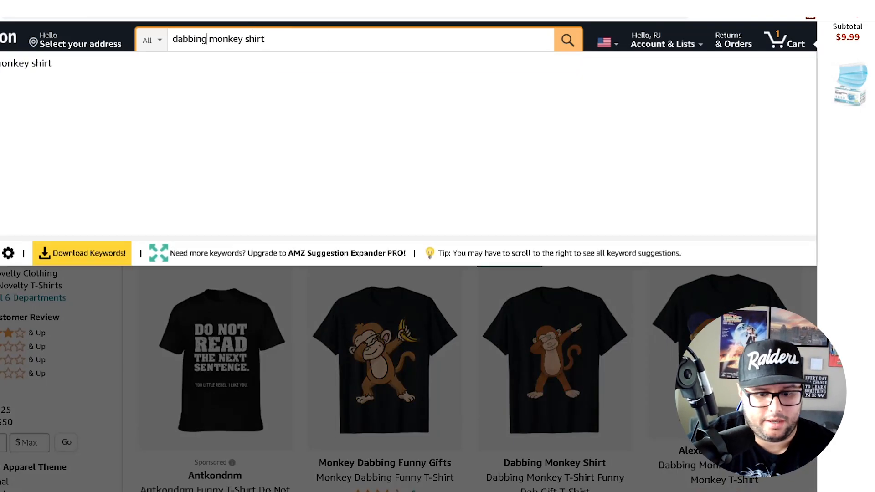
pyautogui.write('kids')
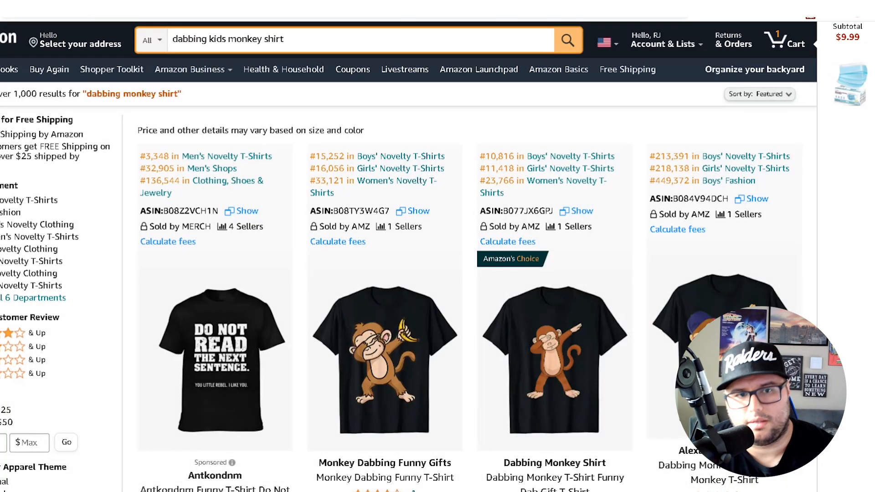
pyautogui.press('Right')
pyautogui.press('Right')
pyautogui.press('Right')
pyautogui.press('Right')
pyautogui.press('Right')
pyautogui.press('Right')
pyautogui.press('Right')
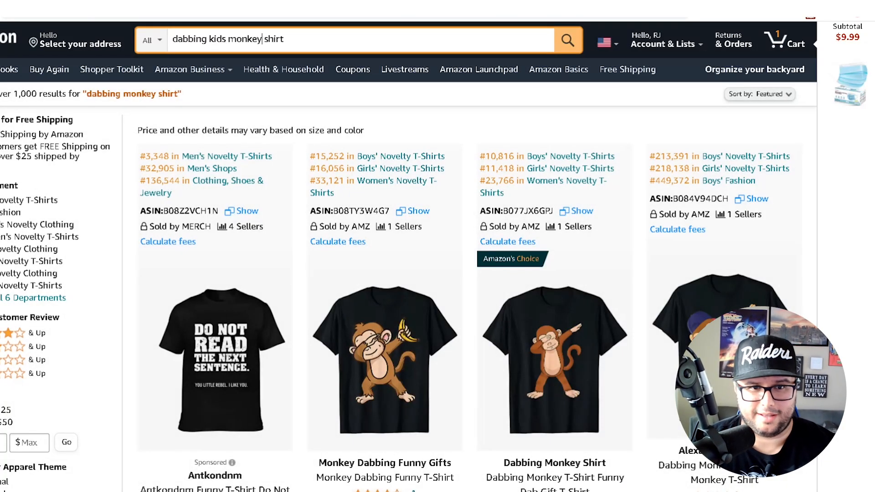
pyautogui.write('Love')
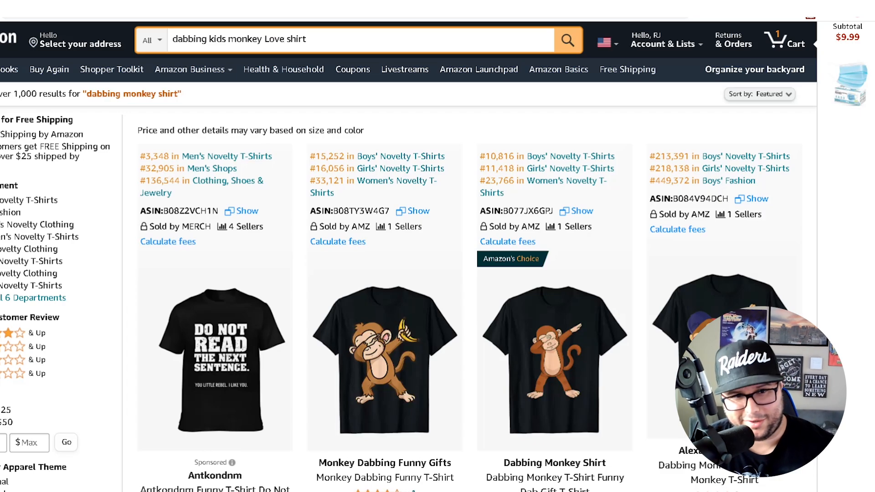
# Remove the inserted words "Love" and "kids" from the Amazon search text.
pyautogui.press('BackSpace')
pyautogui.press('BackSpace')
pyautogui.press('BackSpace')
pyautogui.press('BackSpace')
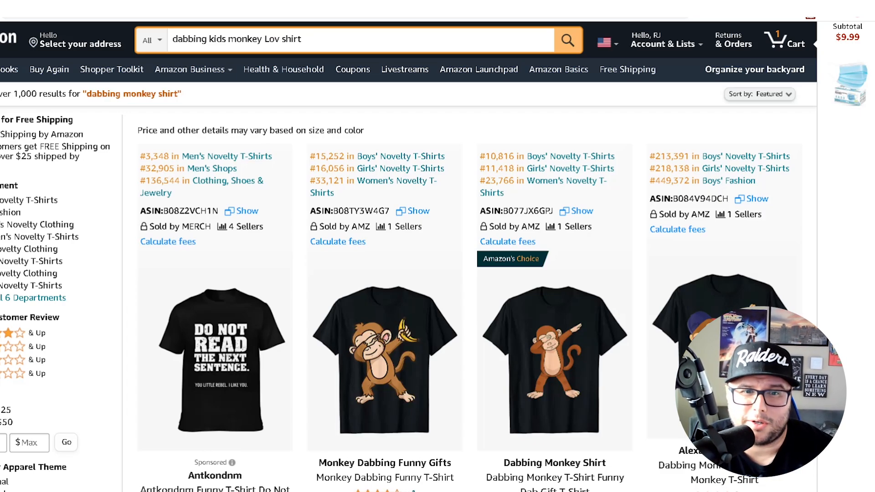
pyautogui.press('BackSpace')
pyautogui.press('Left')
pyautogui.press('Left')
pyautogui.press('Left')
pyautogui.press('Left')
pyautogui.press('Left')
pyautogui.press('Left')
pyautogui.press('Left')
pyautogui.press('Left')
pyautogui.press('Left')
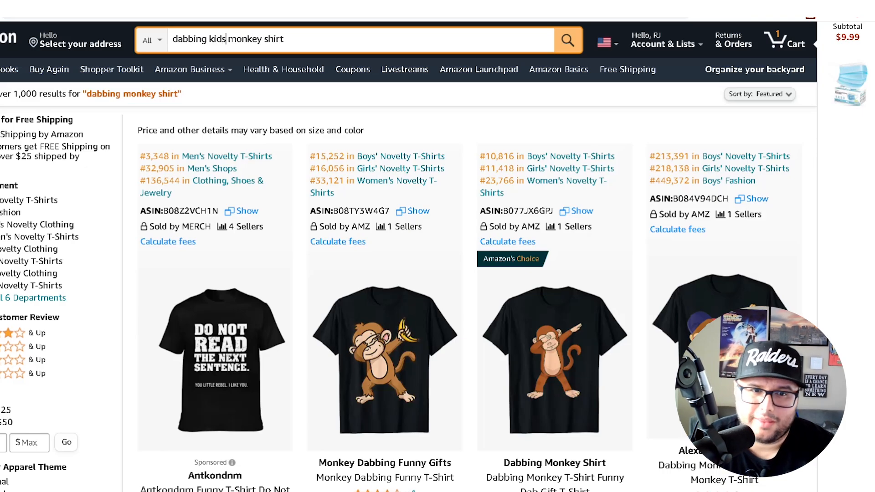
pyautogui.press('BackSpace')
pyautogui.press('BackSpace')
pyautogui.press('BackSpace')
pyautogui.press('BackSpace')
pyautogui.press('BackSpace')
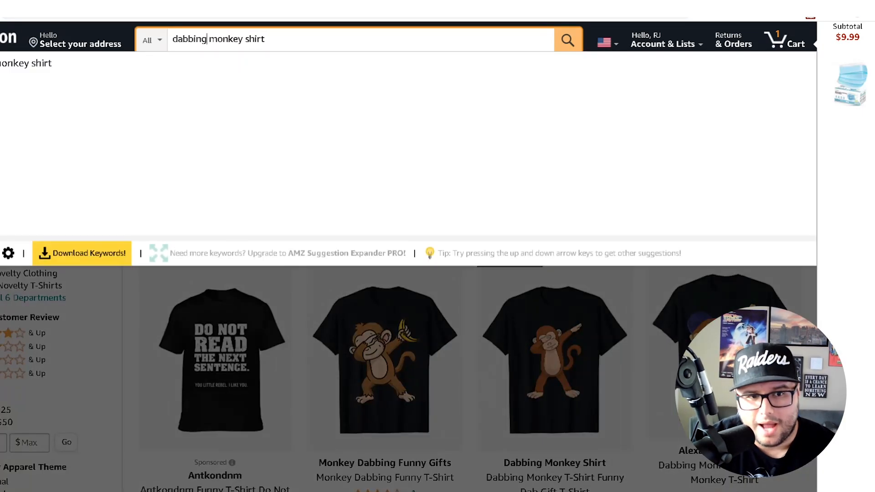
pyautogui.press('Left')
pyautogui.press('Right')
pyautogui.press('Right')
pyautogui.press('Right')
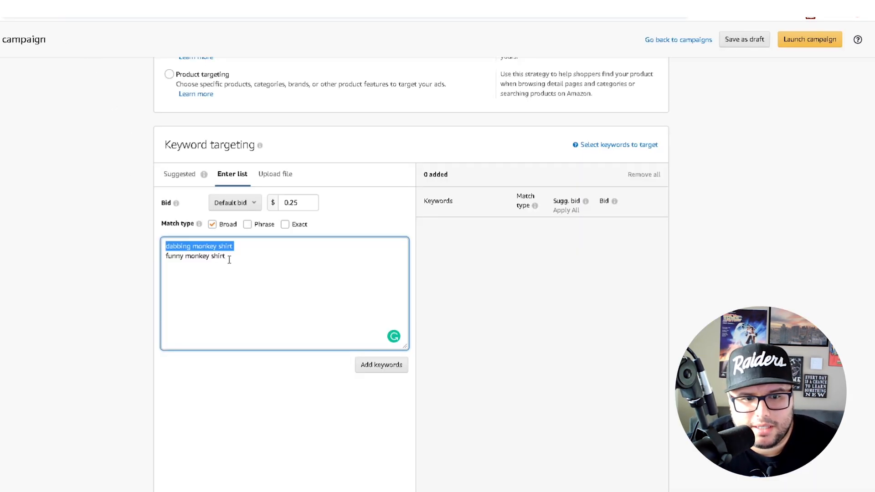
# Return to the campaign page and add "monkey shirt" as the third keyword in the list.
pyautogui.click(228, 256)
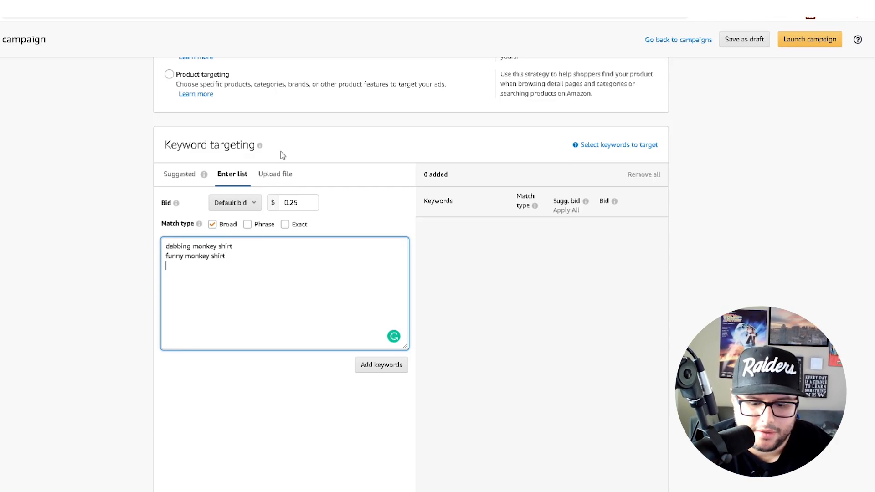
pyautogui.write('monkey shirt')
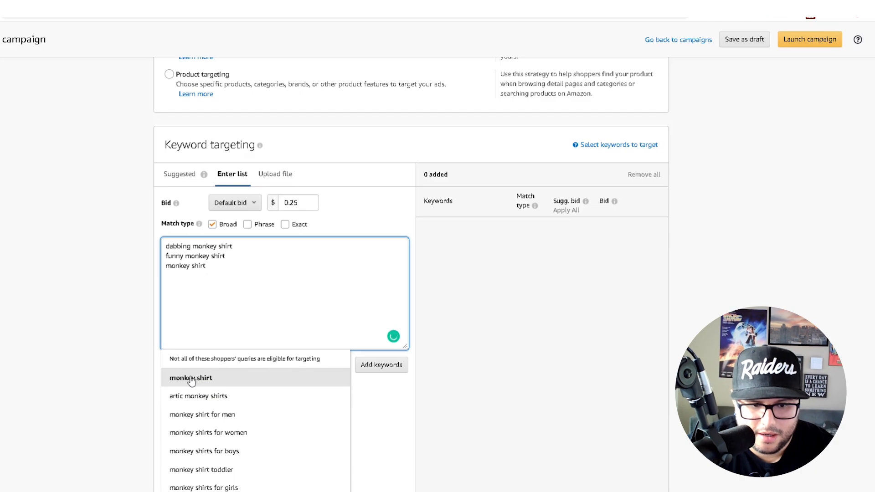
pyautogui.click(201, 363)
pyautogui.click(232, 273)
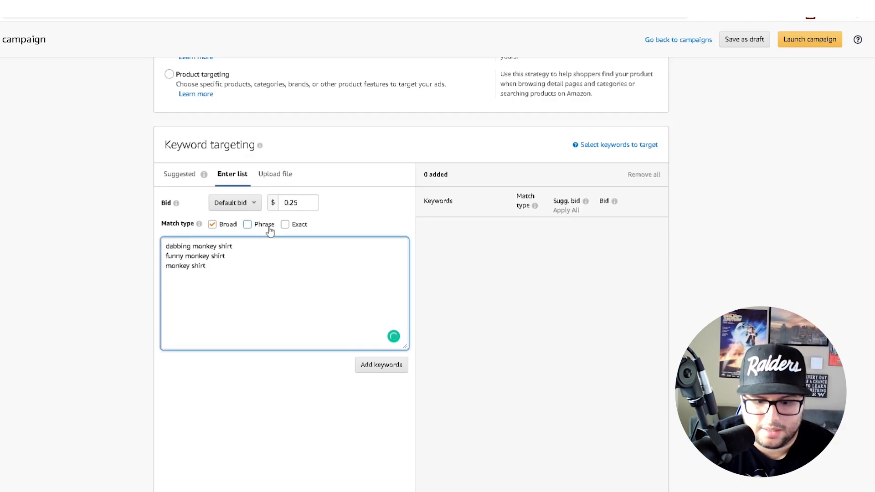
# Add "monkey shirt for men" to the keyword list using the suggested shopper query.
pyautogui.write('monkey s')
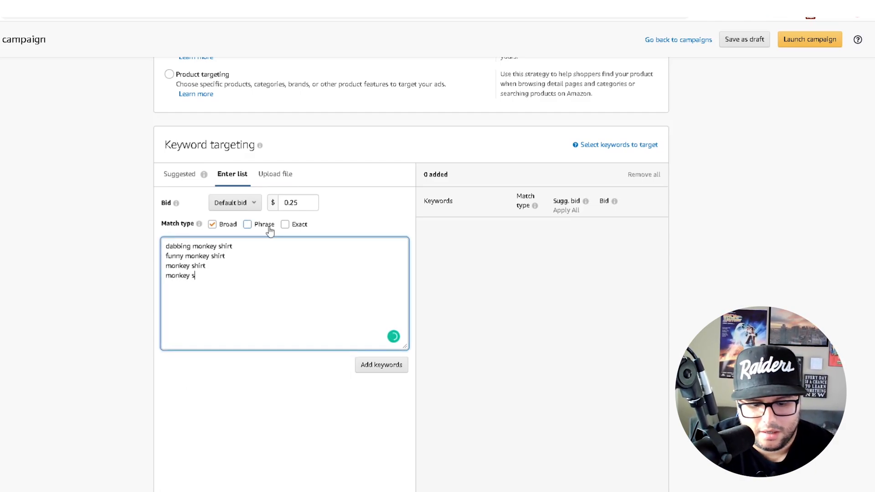
pyautogui.write('hirt for')
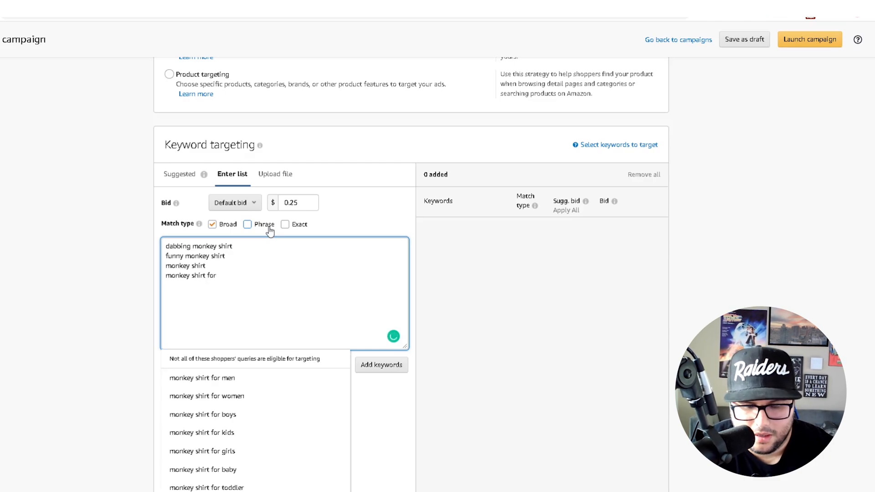
pyautogui.click(179, 379)
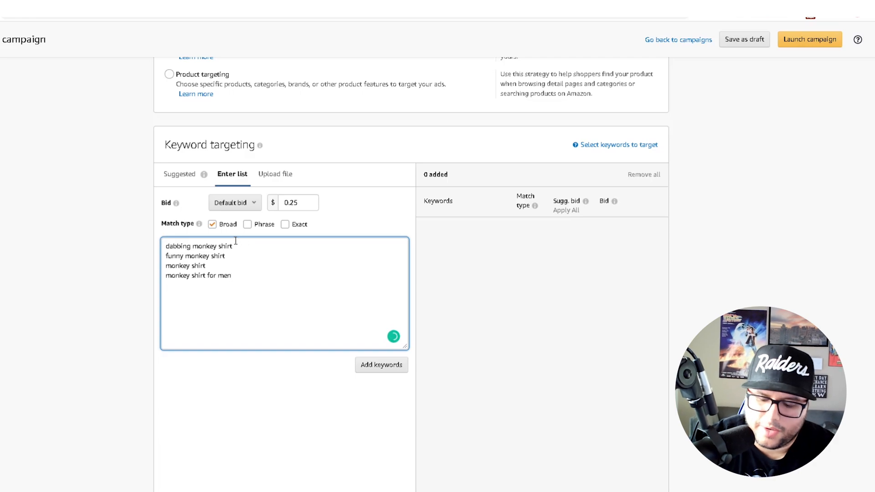
# Add "monkey shirt for kids" as the fifth keyword in the list.
pyautogui.write('mon')
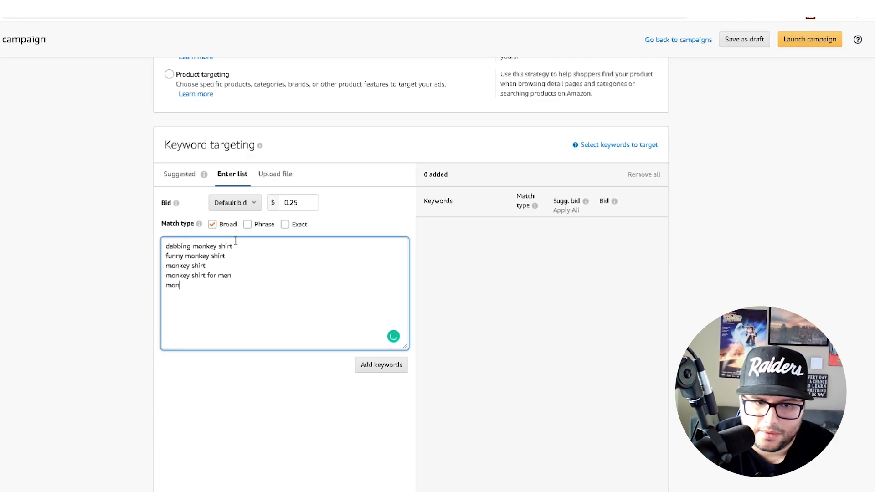
pyautogui.write('key ')
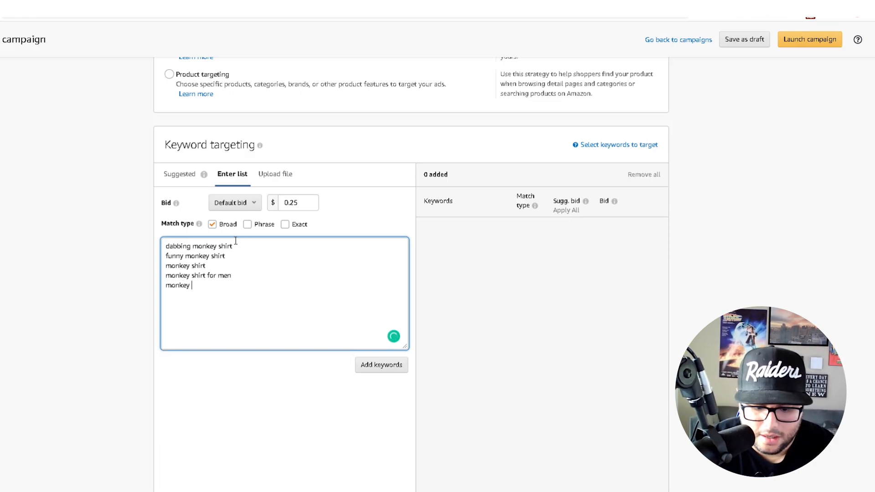
pyautogui.write('shirt for kids')
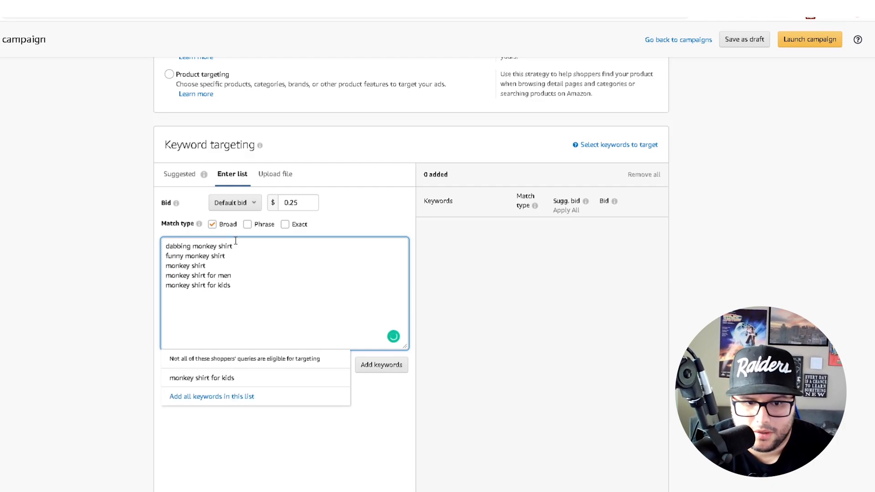
pyautogui.press('Return')
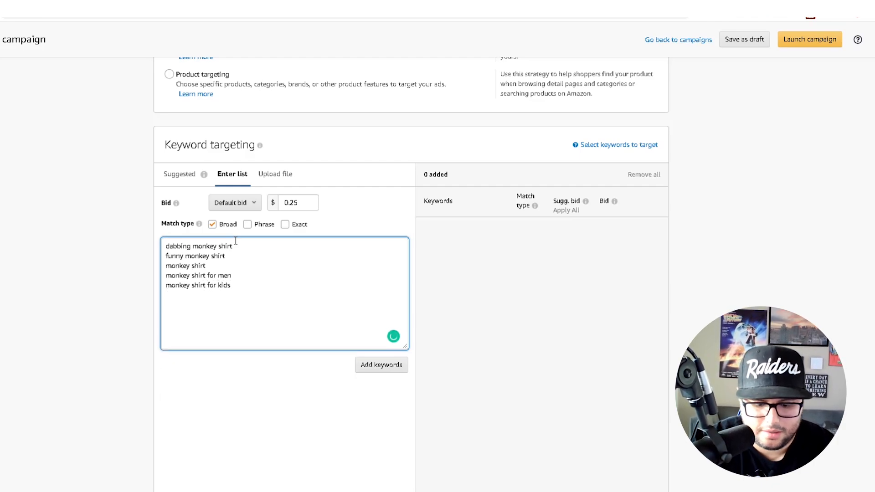
# Add "monkey shirt for boys" to the keyword list using the suggested shopper query.
pyautogui.write('monkey')
pyautogui.press('BackSpace')
pyautogui.press('BackSpace')
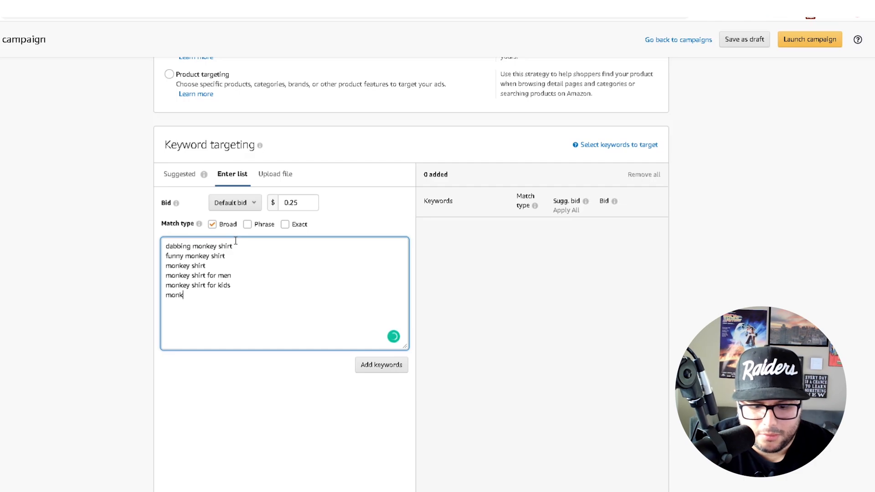
pyautogui.write('ey shirt')
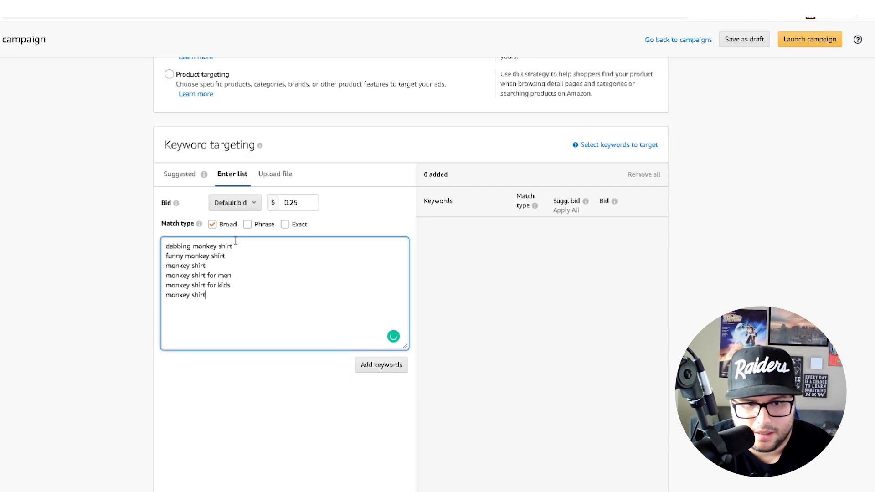
pyautogui.write(' for ')
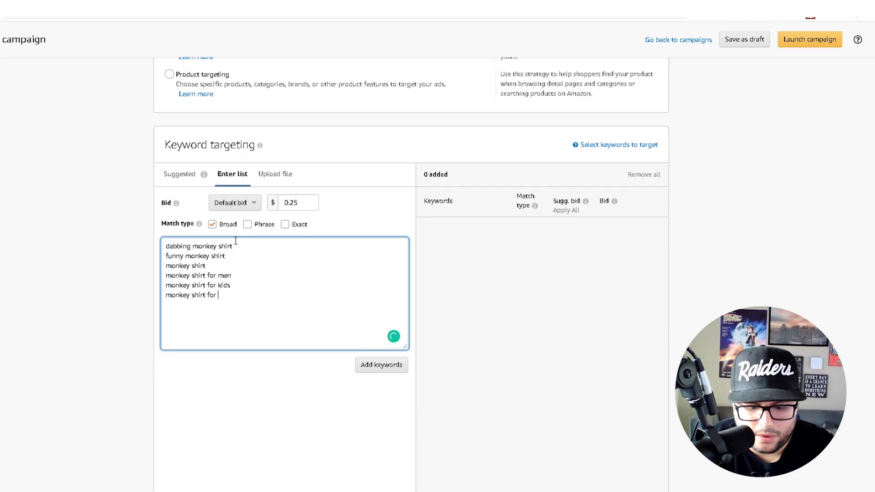
pyautogui.write('boi')
pyautogui.write('ys')
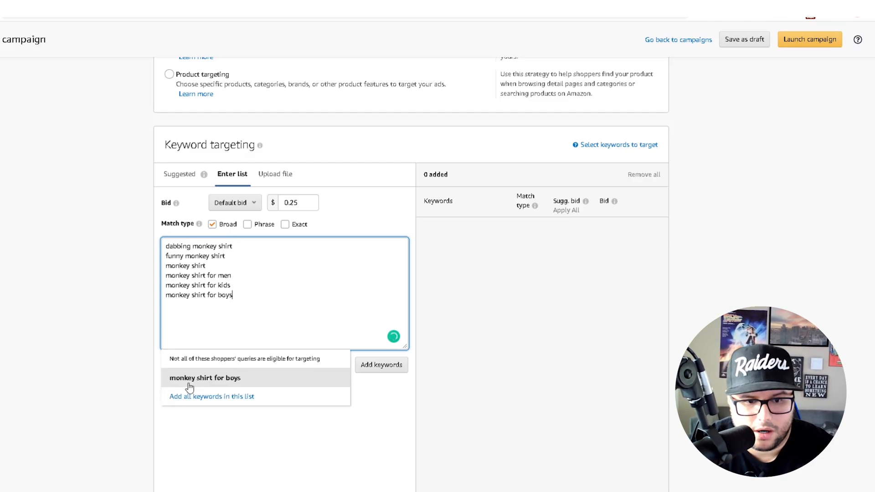
pyautogui.click(173, 378)
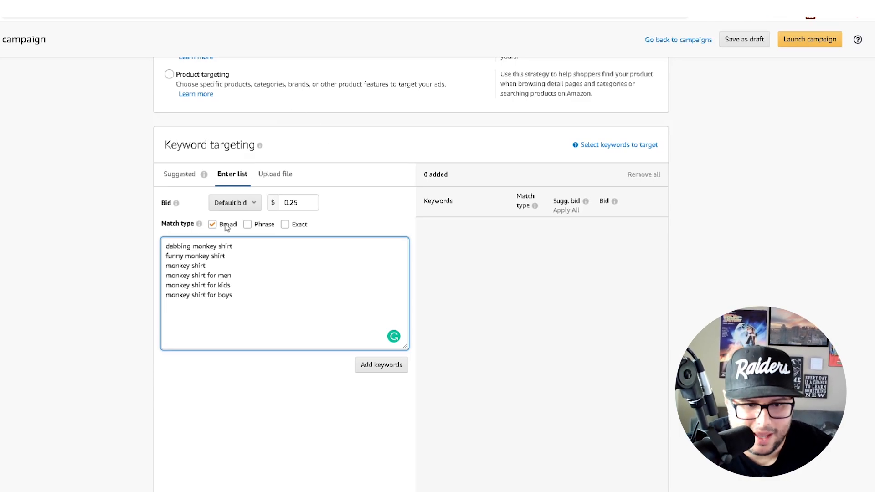
# Add "monkey shirt for girls" as the last keyword in the list using the suggested shopper query.
pyautogui.moveTo(207, 265); pyautogui.dragTo(166, 269)
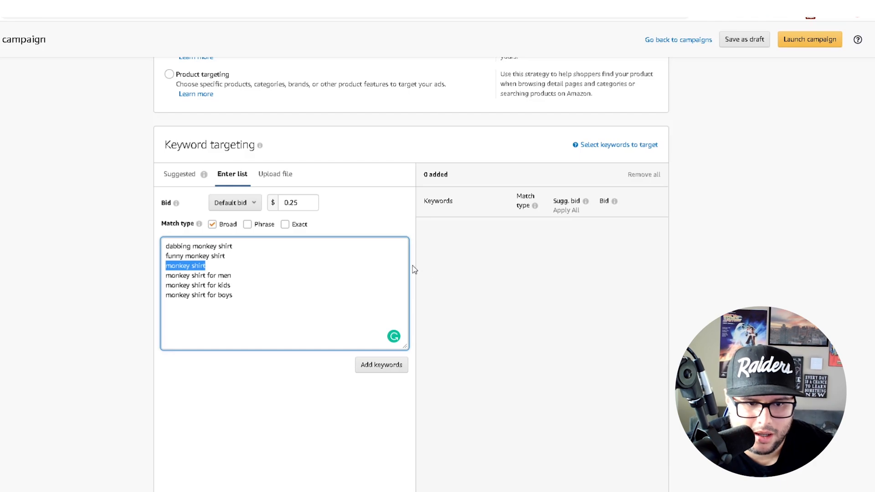
pyautogui.click(217, 315)
pyautogui.press('Return')
pyautogui.write('monkey')
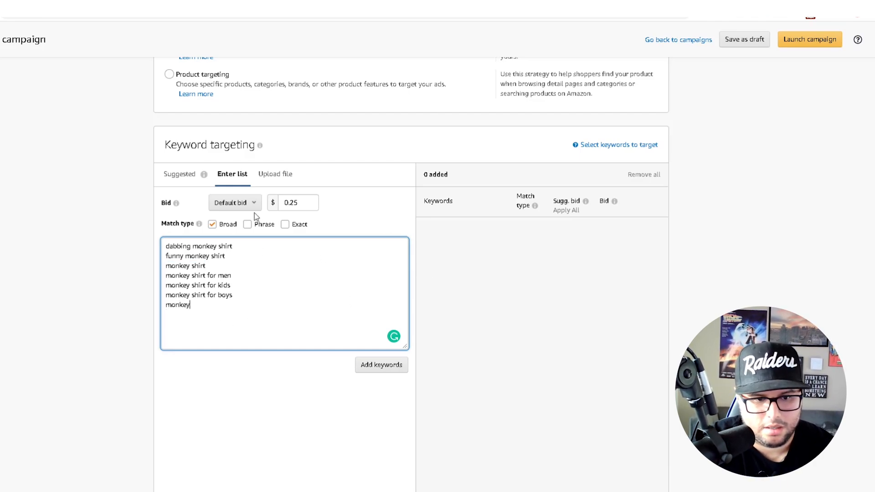
pyautogui.write(' shi')
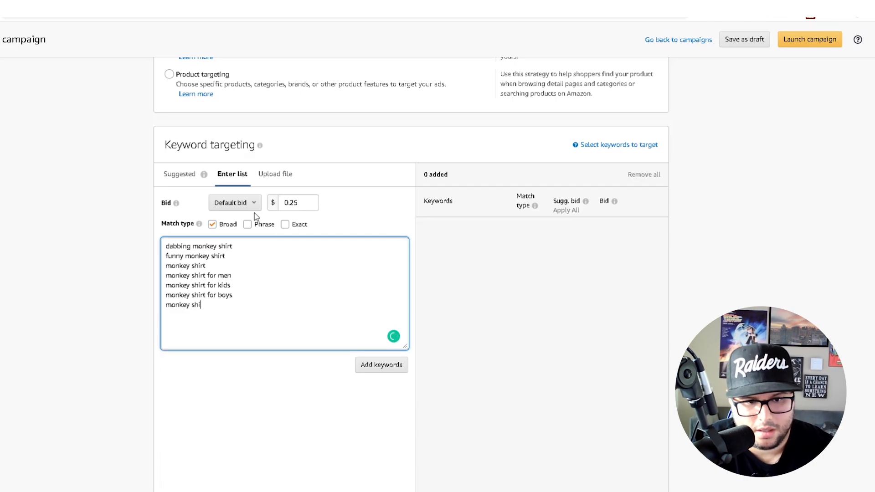
pyautogui.write('rt for girlks')
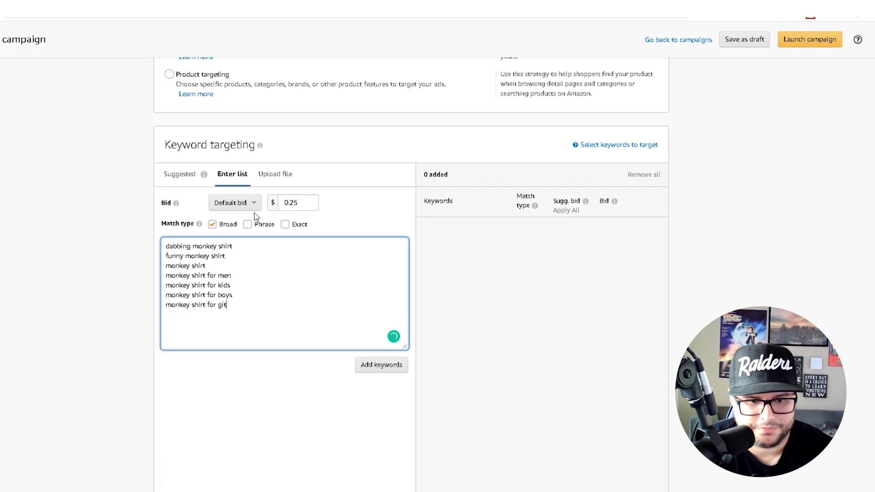
pyautogui.press('BackSpace')
pyautogui.press('BackSpace')
pyautogui.write('s')
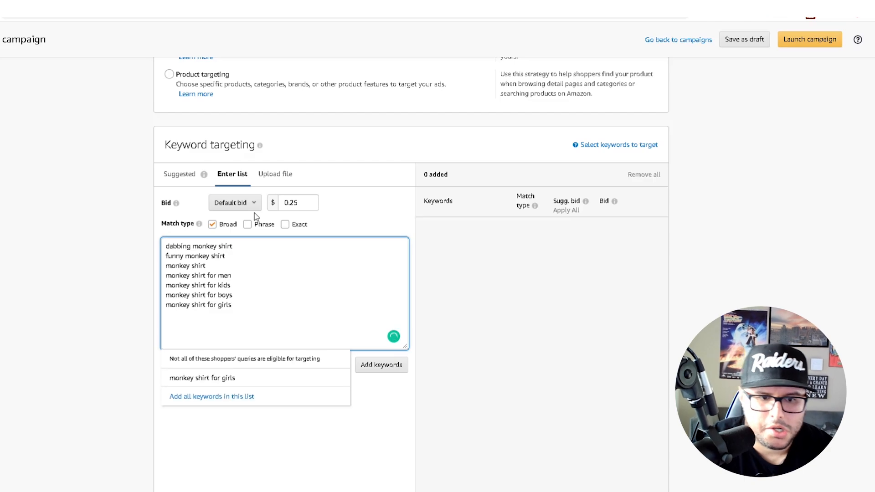
pyautogui.click(217, 380)
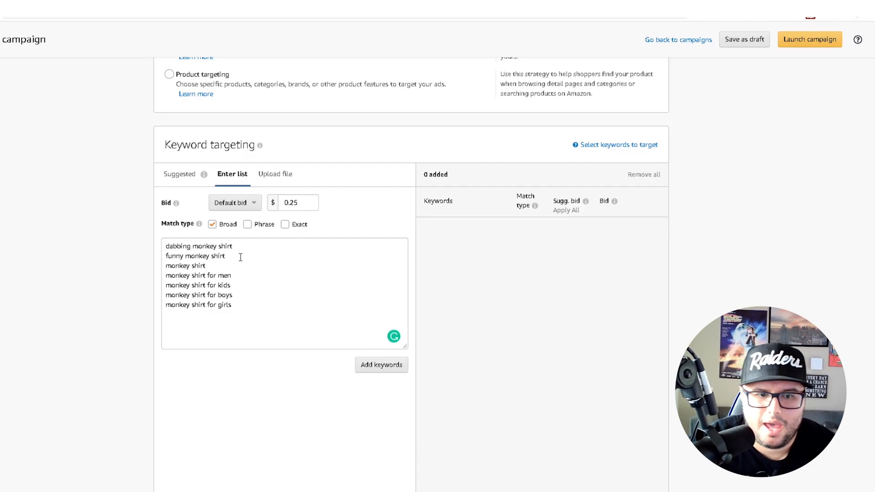
# Add all the entered keywords to the campaign as broad match at the $0.25 default bid and review them.
pyautogui.click(387, 371)
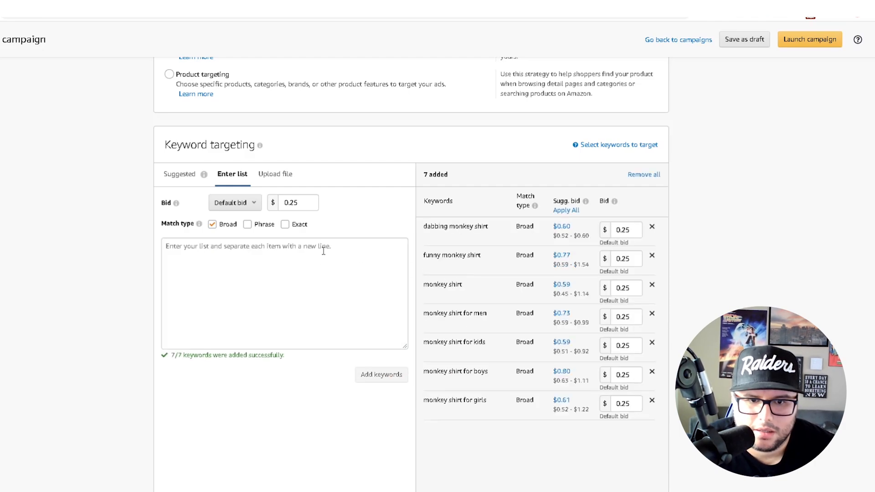
pyautogui.click(306, 202)
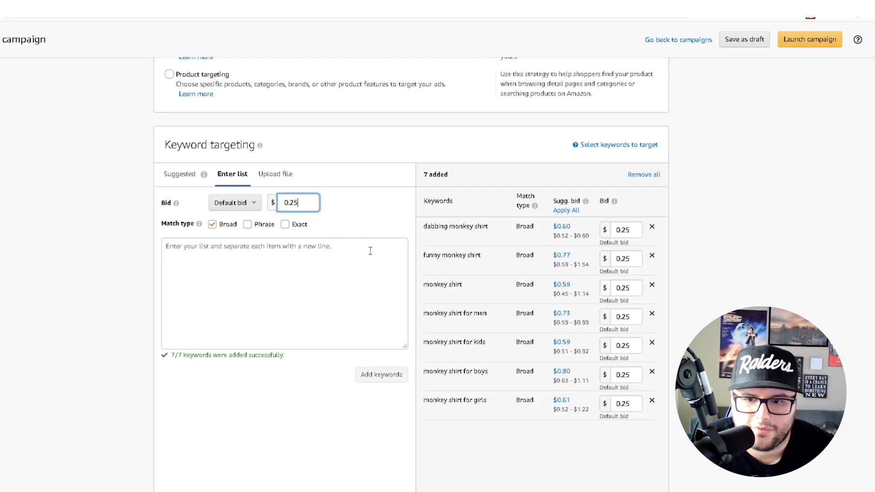
pyautogui.scroll(-4, 371, 251)
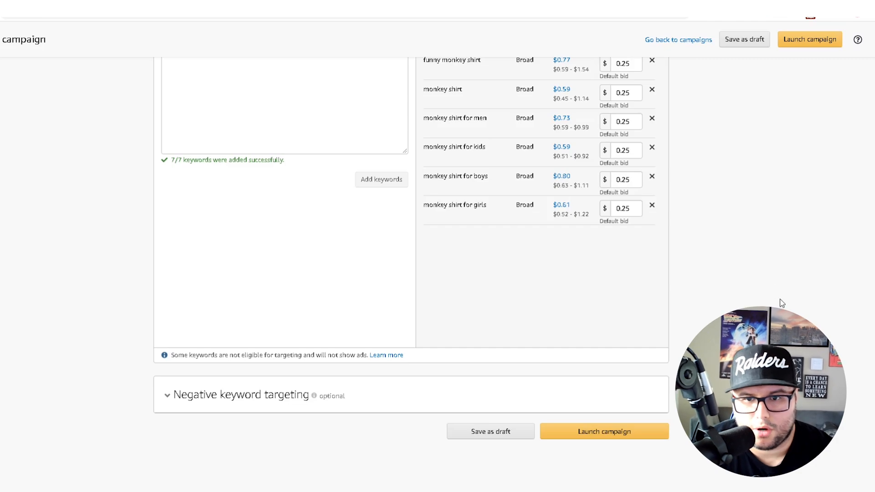
pyautogui.scroll(2, 560, 296)
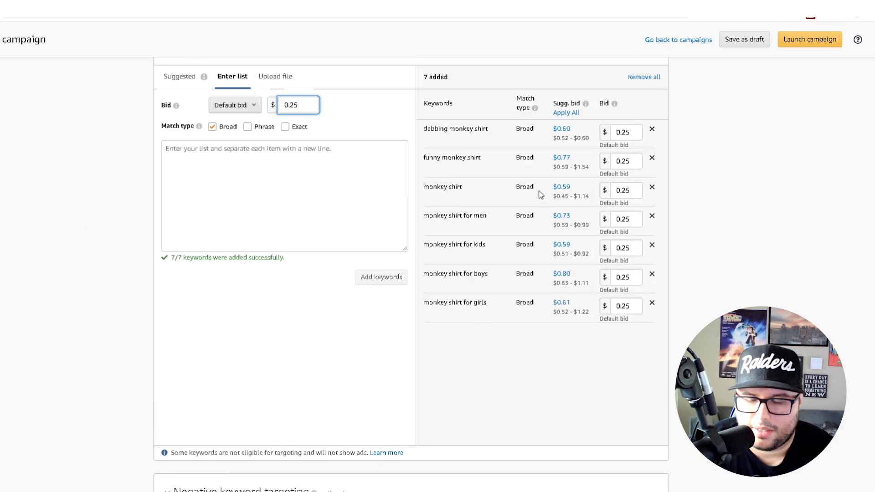
# Examine the existing manual campaign's ACOS, monthly impressions chart and schedule start date.
pyautogui.moveTo(586, 105)
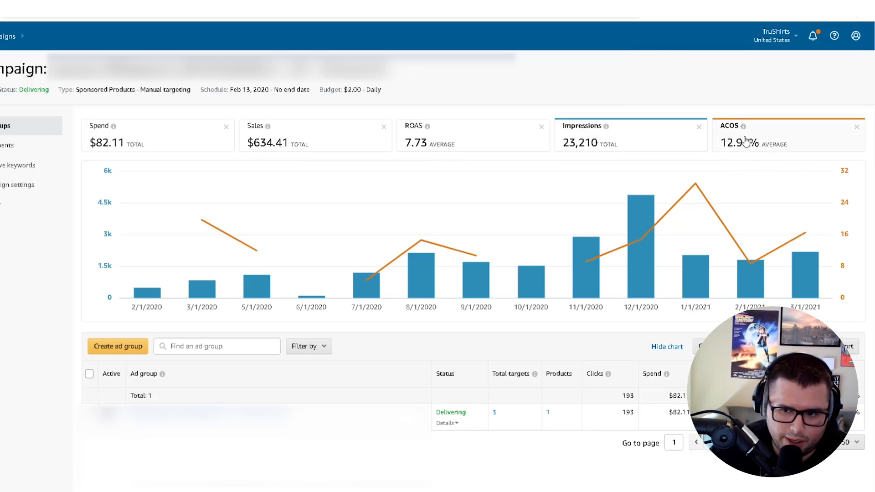
pyautogui.moveTo(682, 269)
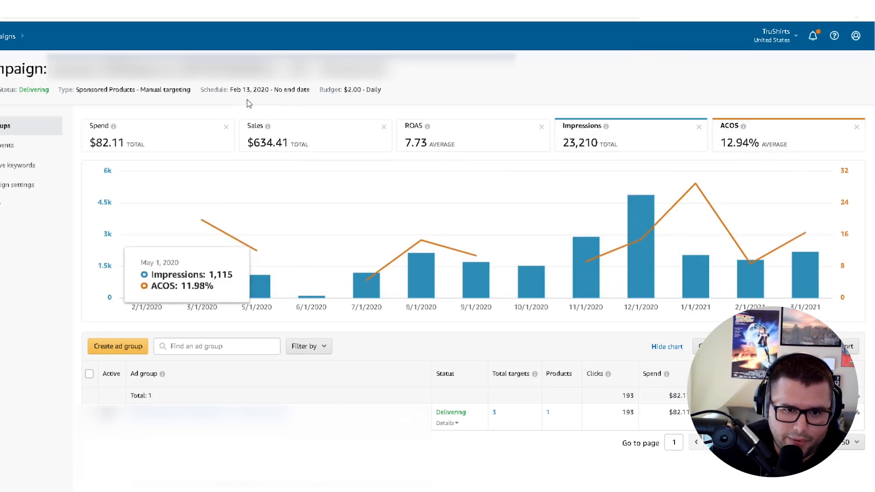
pyautogui.moveTo(231, 89); pyautogui.dragTo(274, 91)
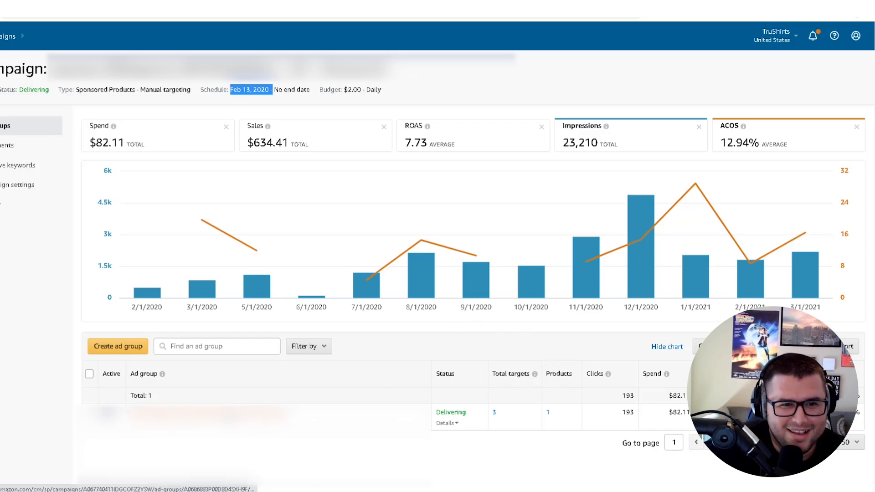
# Open the campaign's ad group and show its keyword targeting table with performance figures.
pyautogui.click(233, 412)
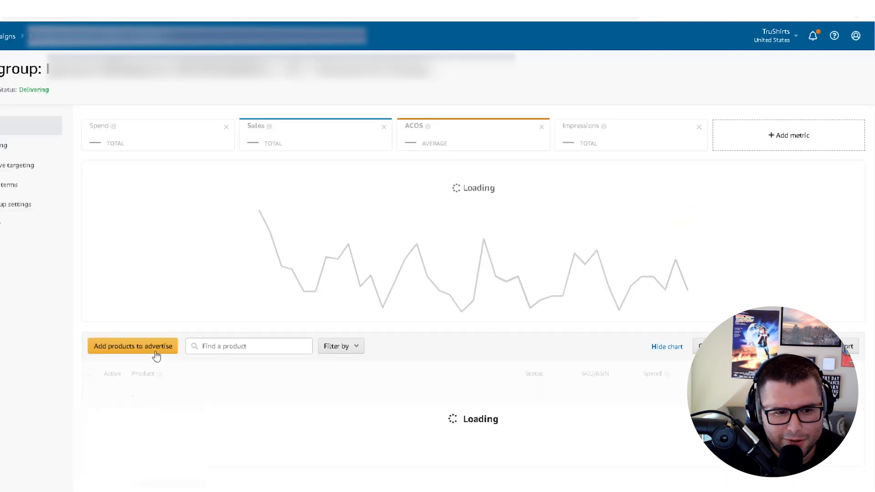
pyautogui.click(43, 146)
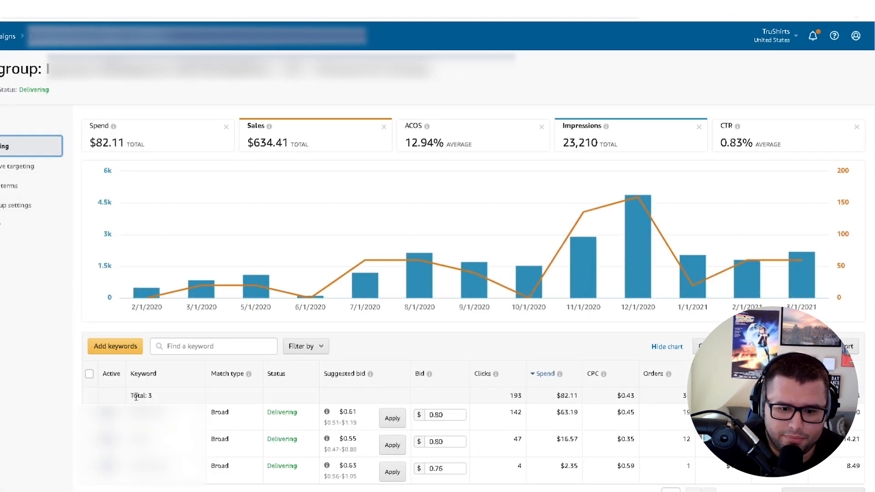
pyautogui.scroll(-1, 437, 273)
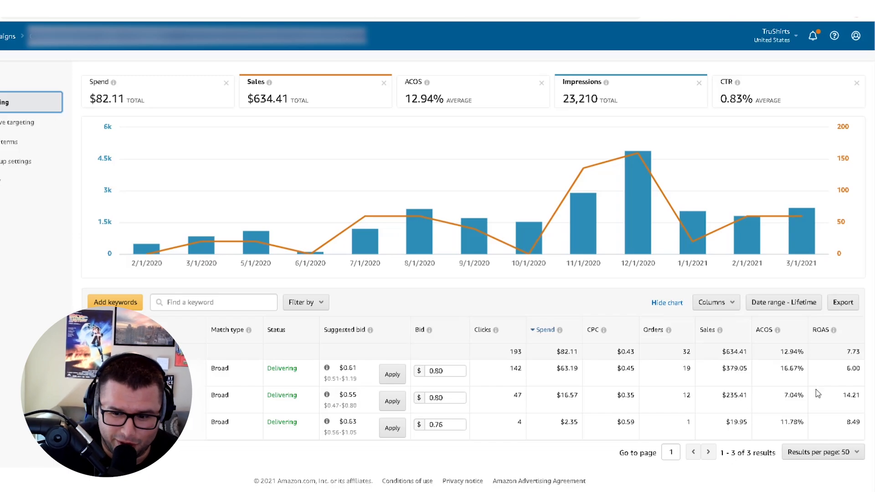
# Examine the ACOS, orders and cost per click of the second keyword in the targeting table.
pyautogui.moveTo(788, 395); pyautogui.dragTo(814, 400)
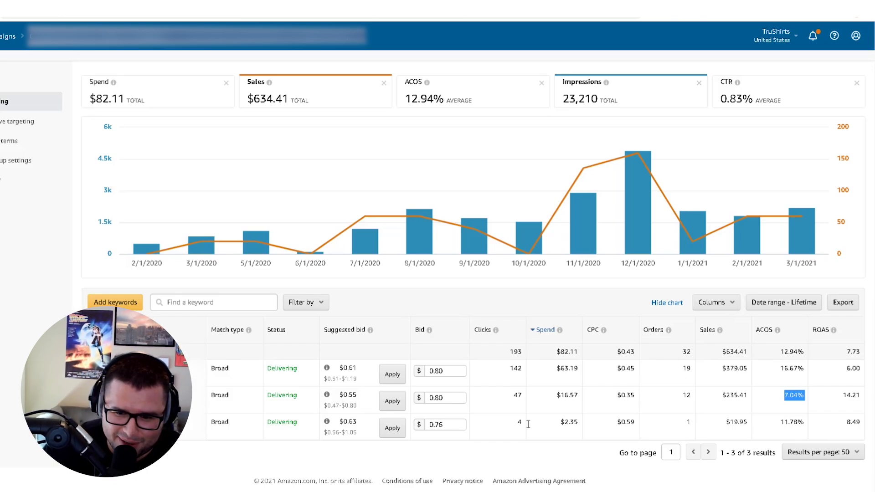
pyautogui.doubleClick(789, 396)
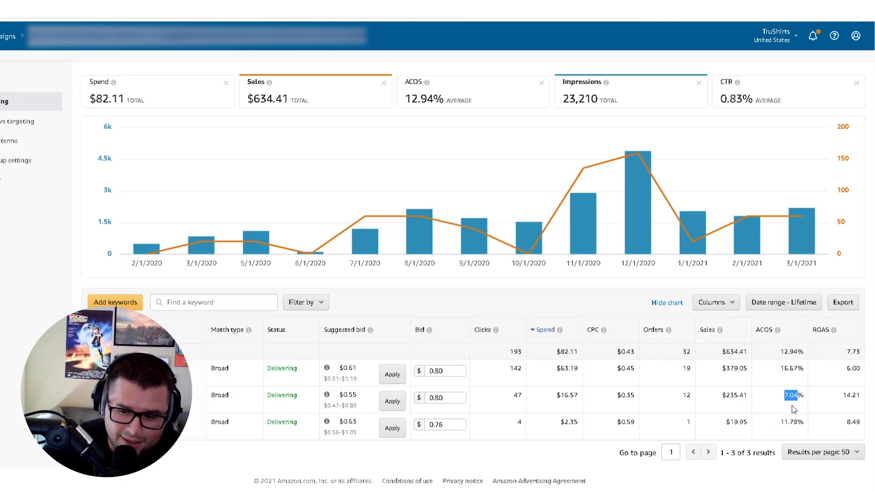
pyautogui.doubleClick(687, 395)
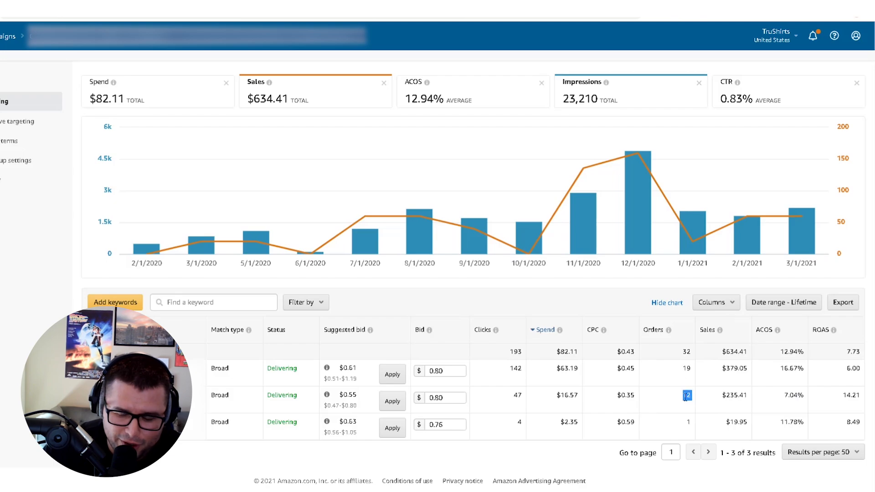
pyautogui.moveTo(636, 395); pyautogui.dragTo(616, 396)
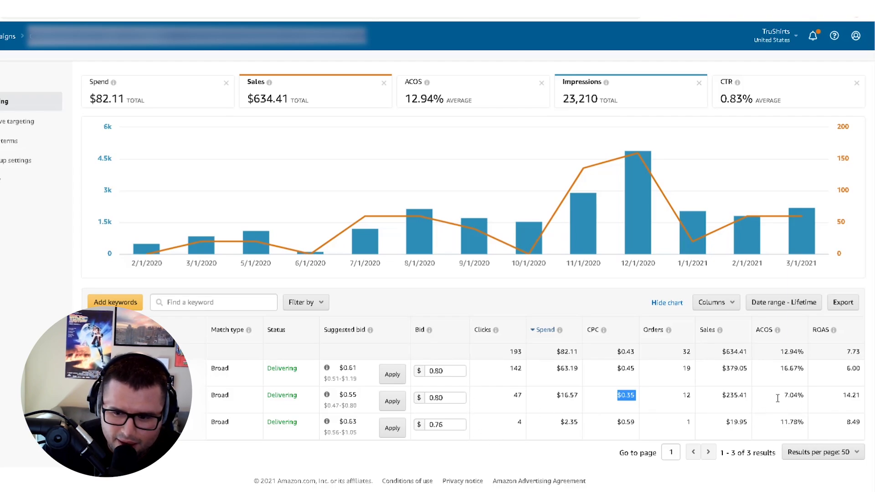
pyautogui.click(793, 406)
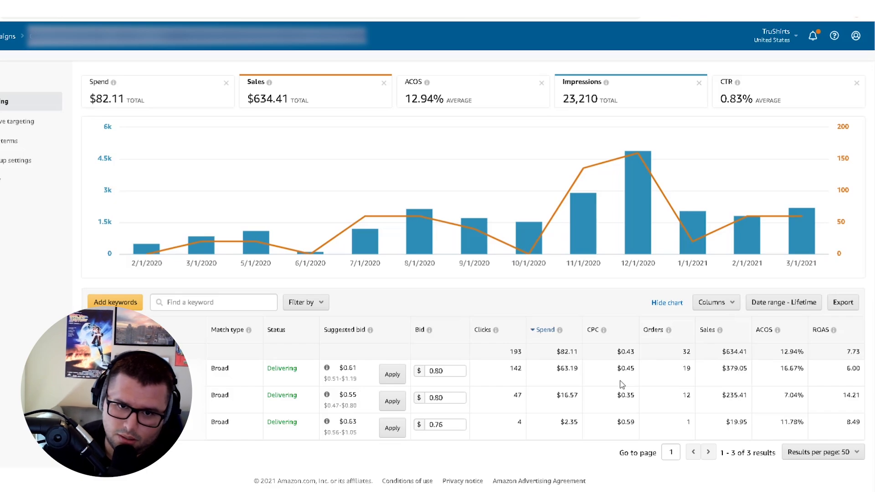
# Check the match type of each of the three keywords in the targeting table.
pyautogui.doubleClick(217, 371)
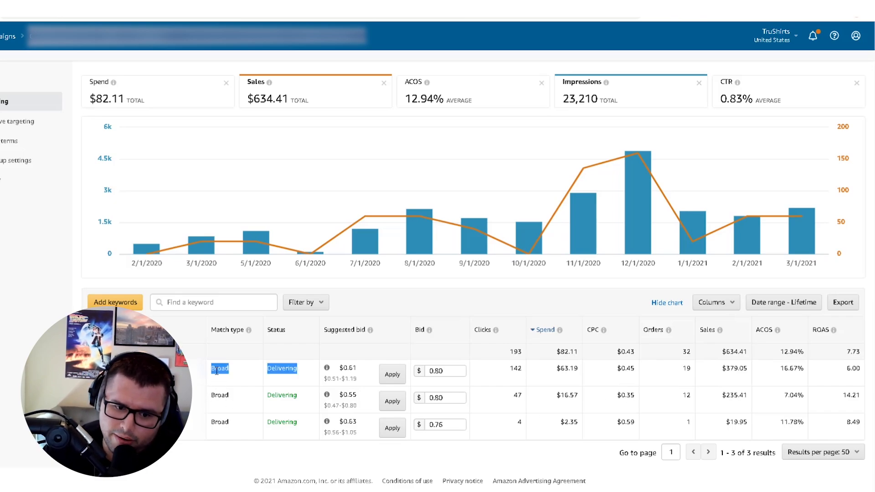
pyautogui.doubleClick(219, 395)
pyautogui.doubleClick(220, 422)
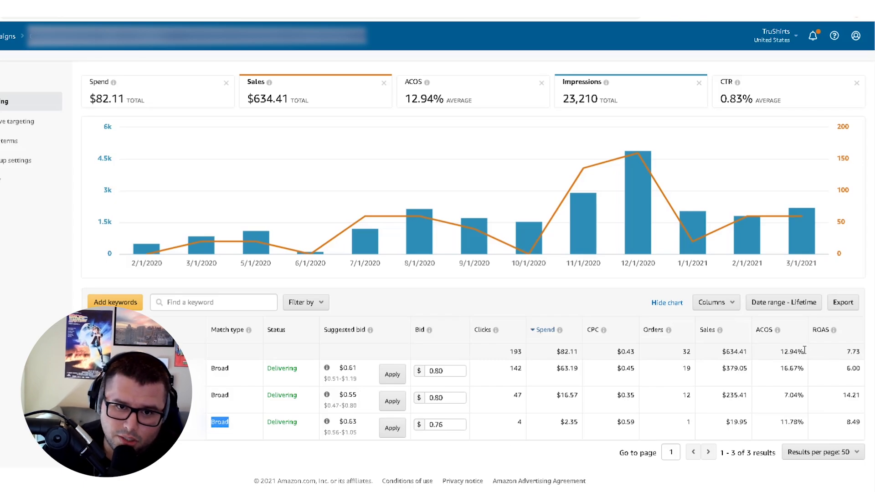
# Switch to the other open ad group's targeting page and examine the keyword results for its low $0.25 bids.
pyautogui.scroll(1, 781, 342)
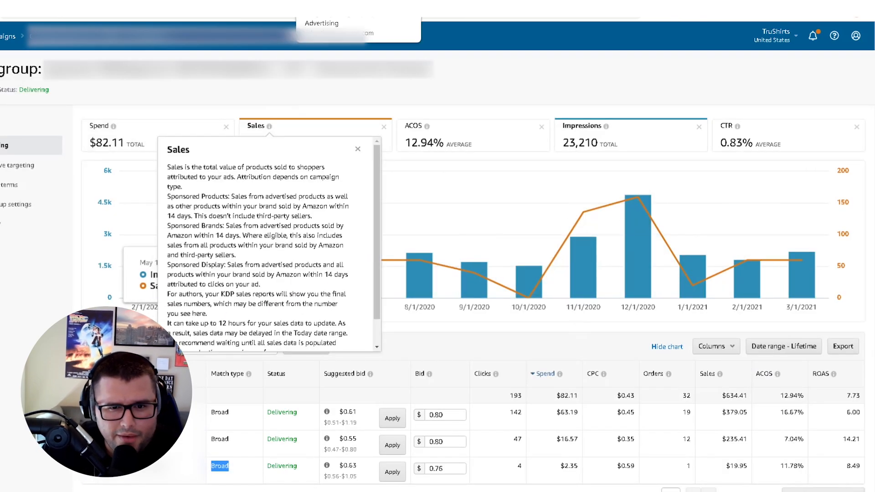
pyautogui.click(325, 2)
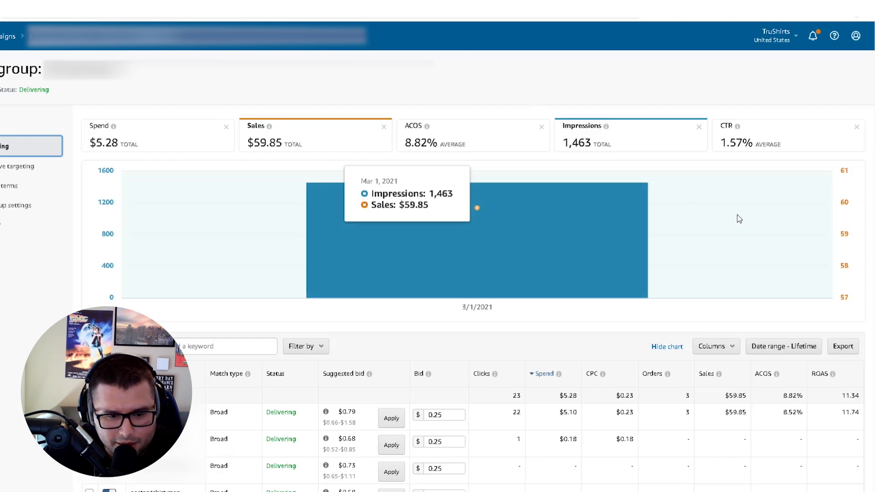
pyautogui.scroll(-1, 757, 217)
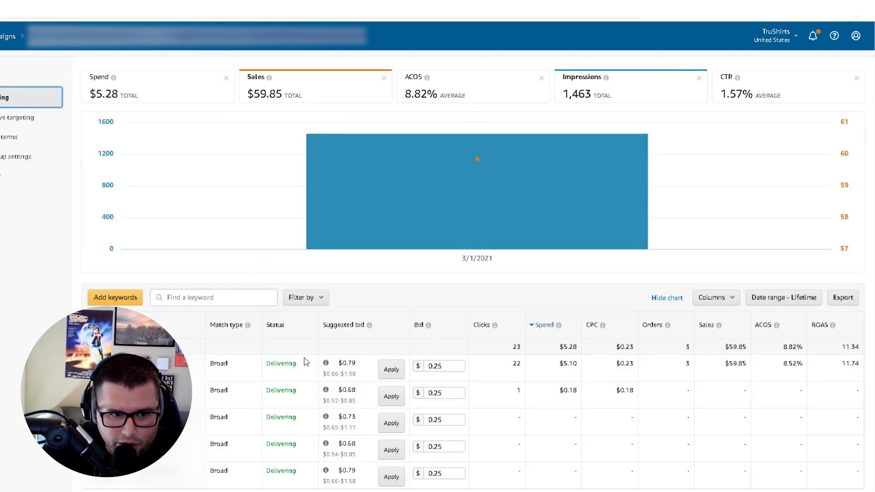
# Return to the campaign's overview and check its start date and the ad group's orders and ACOS.
pyautogui.scroll(1, 305, 363)
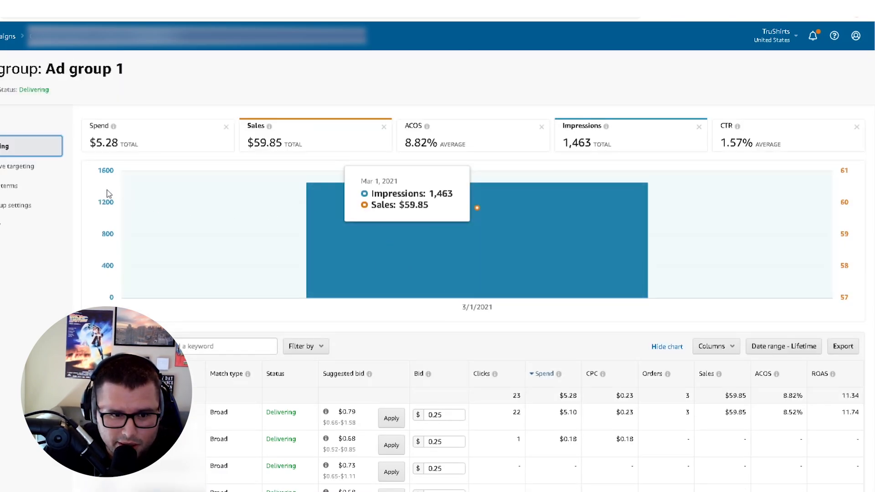
pyautogui.click(76, 42)
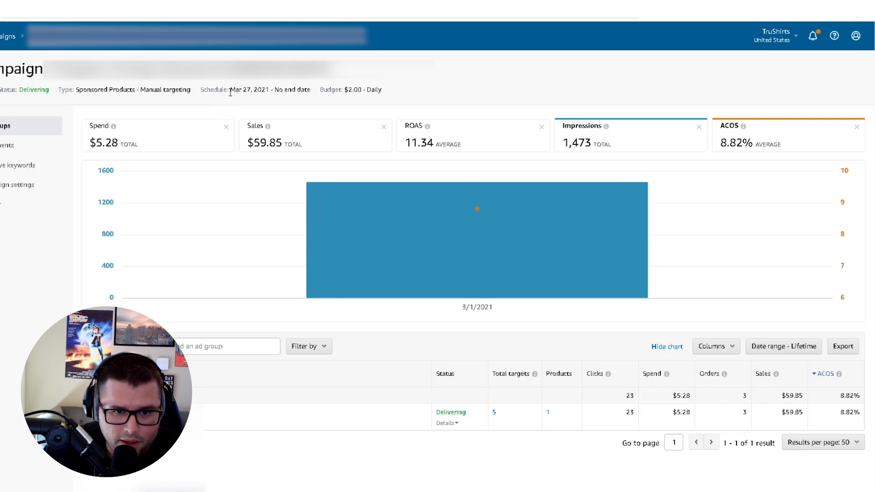
pyautogui.moveTo(230, 91); pyautogui.dragTo(270, 93)
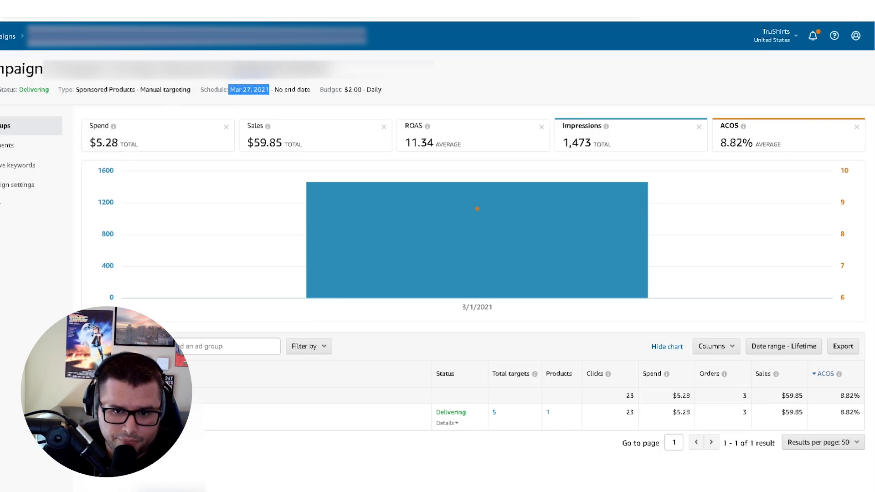
pyautogui.click(740, 413)
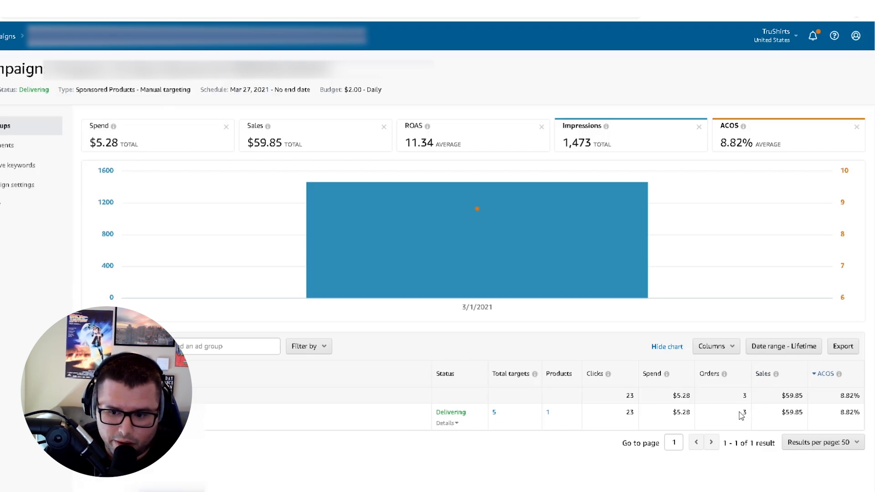
pyautogui.doubleClick(742, 412)
pyautogui.moveTo(840, 412); pyautogui.dragTo(859, 412)
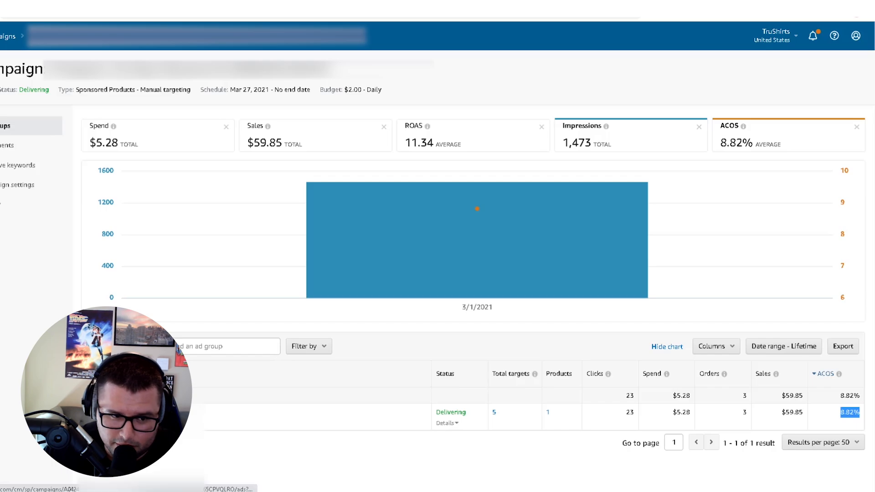
# Reopen the ad group's keyword targeting table and check the bid of the first keyword.
pyautogui.click(151, 412)
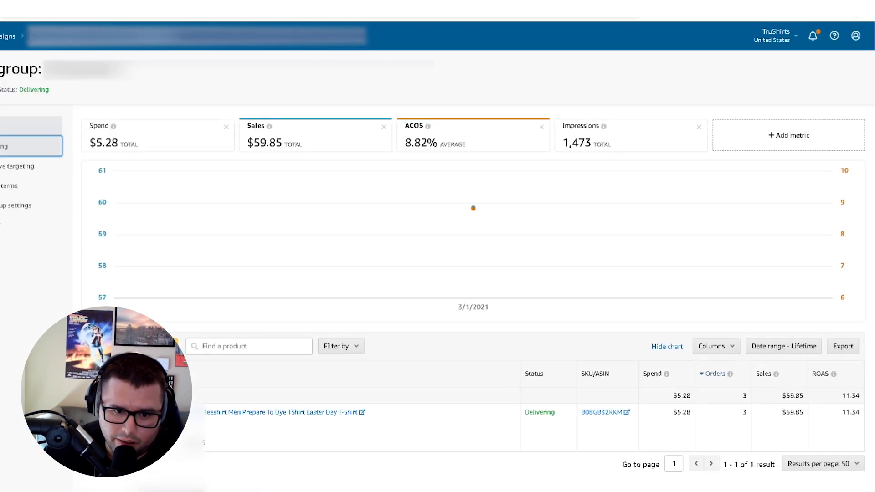
pyautogui.scroll(-1, 462, 388)
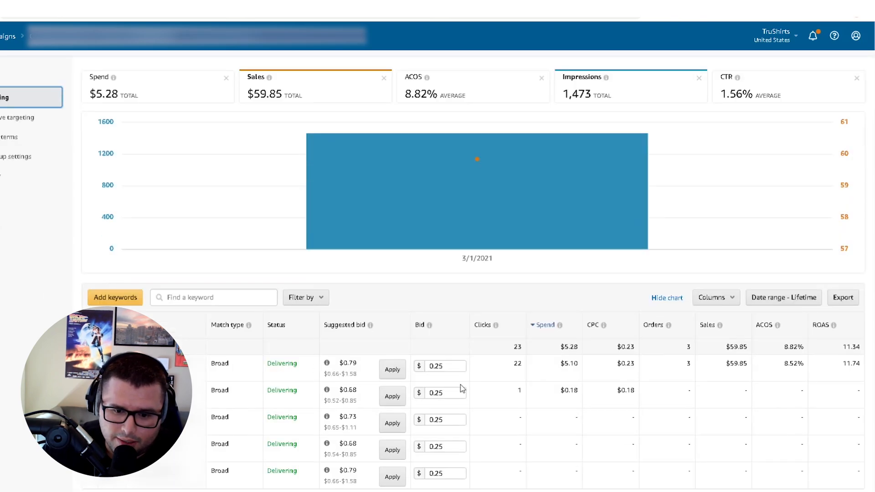
pyautogui.click(442, 369)
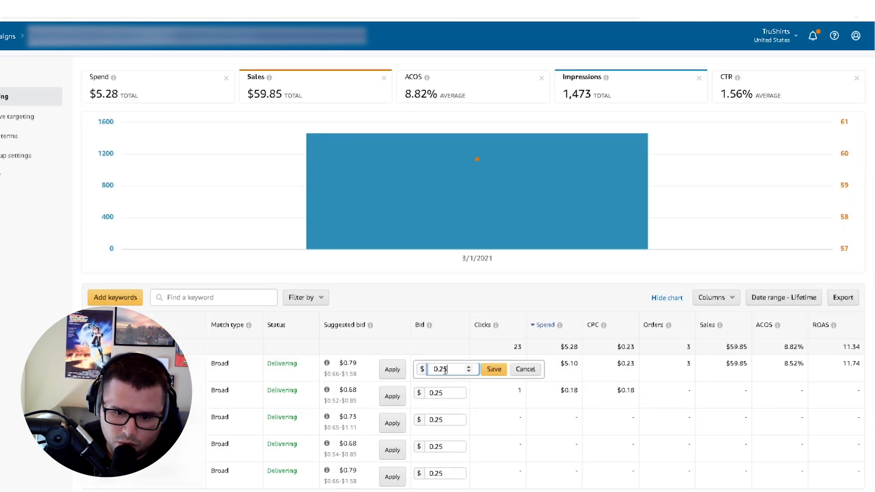
pyautogui.click(15, 304)
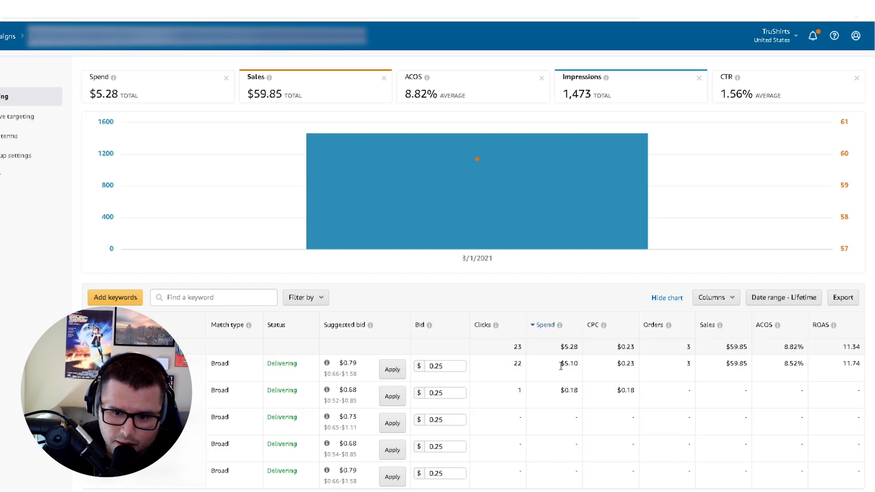
# Examine the orders, ACOS and spend of the first keyword in the targeting table.
pyautogui.doubleClick(688, 363)
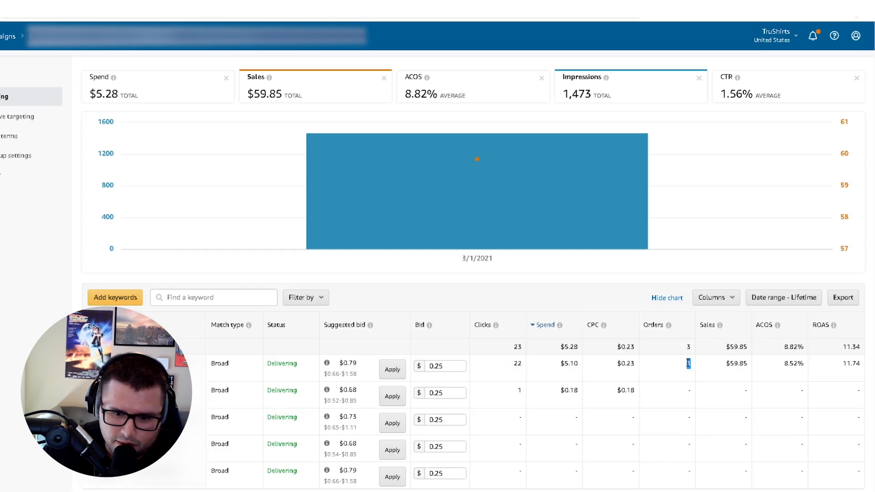
pyautogui.scroll(2, 611, 396)
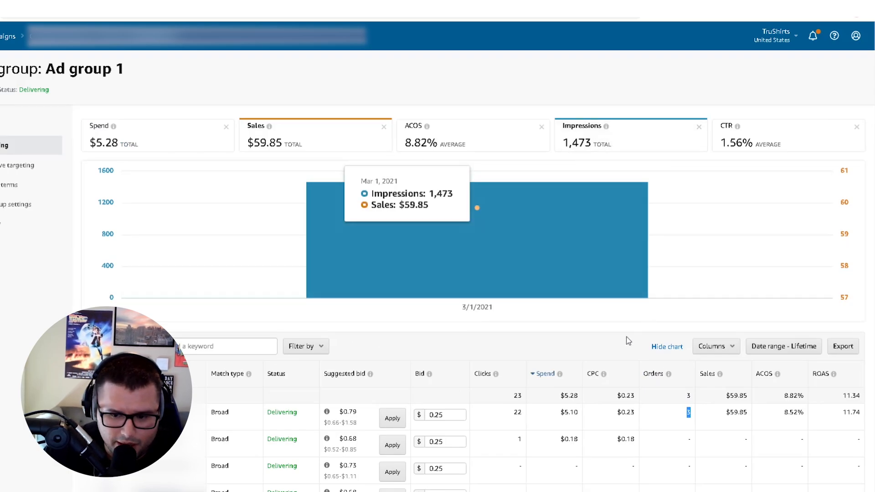
pyautogui.scroll(-2, 461, 170)
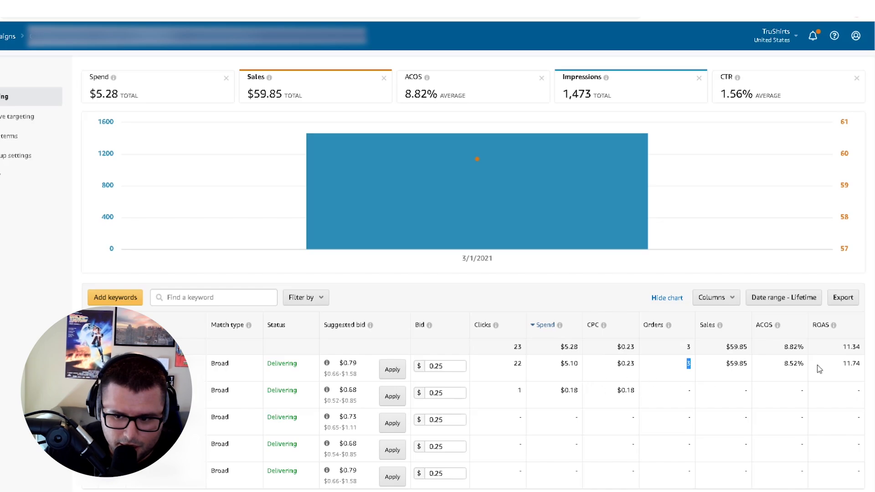
pyautogui.moveTo(783, 363); pyautogui.dragTo(805, 364)
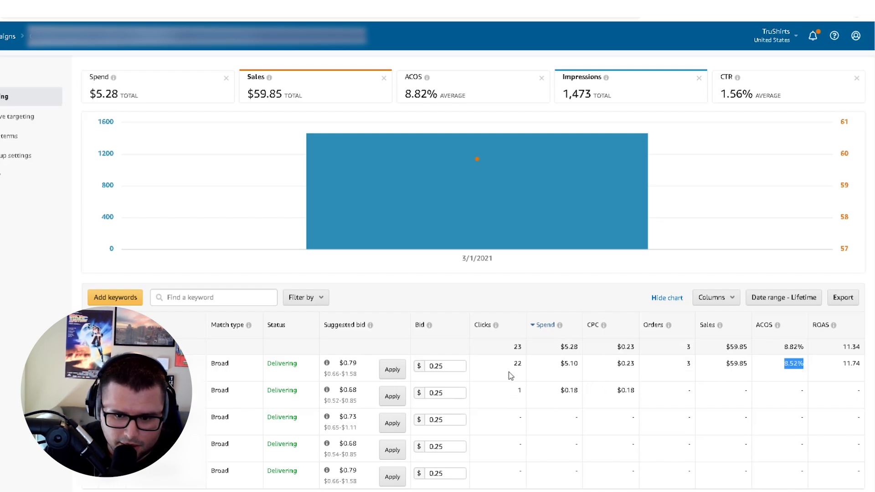
pyautogui.moveTo(560, 364); pyautogui.dragTo(584, 368)
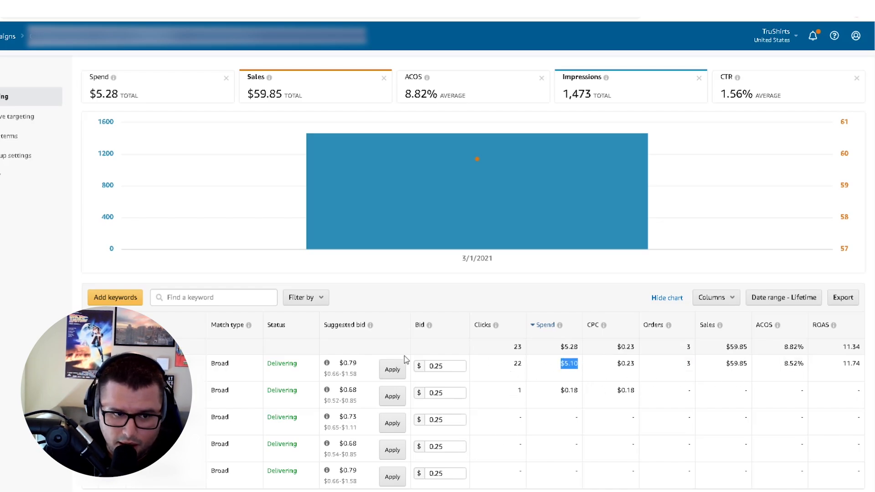
# View the ad group's customer search terms sorted by orders from highest to lowest, and return to keyword targeting.
pyautogui.scroll(2, 43, 225)
pyautogui.click(13, 185)
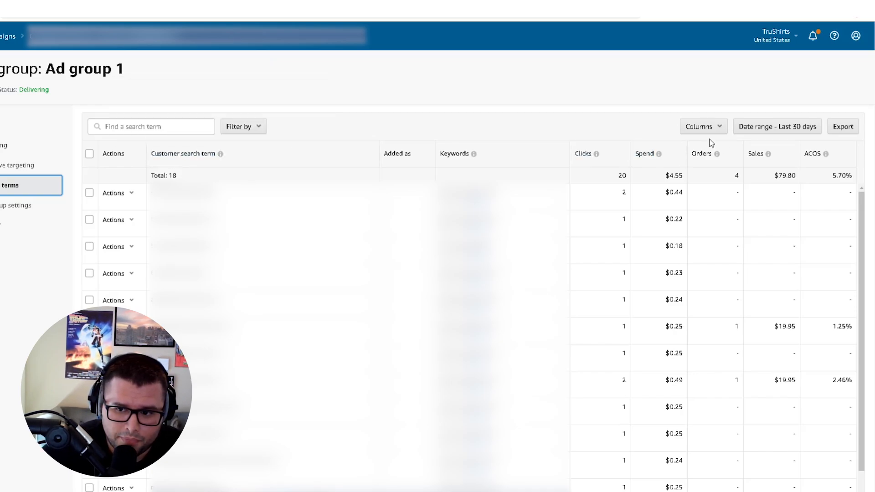
pyautogui.click(708, 157)
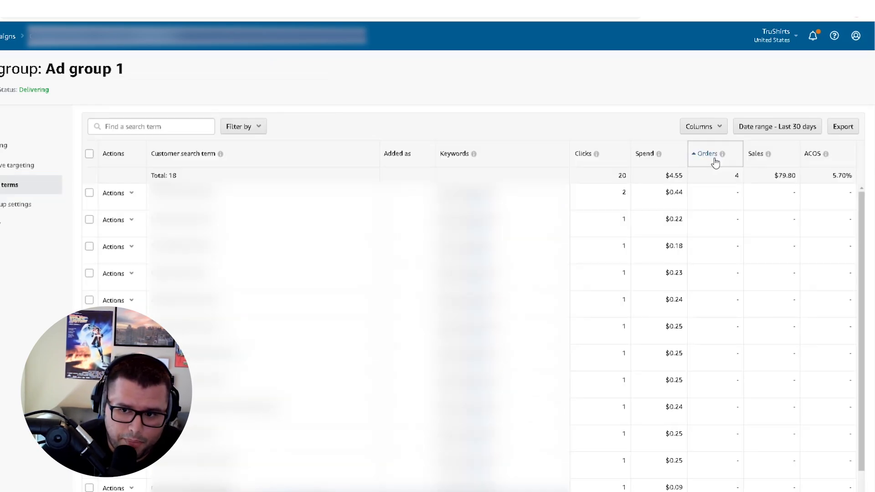
pyautogui.click(715, 158)
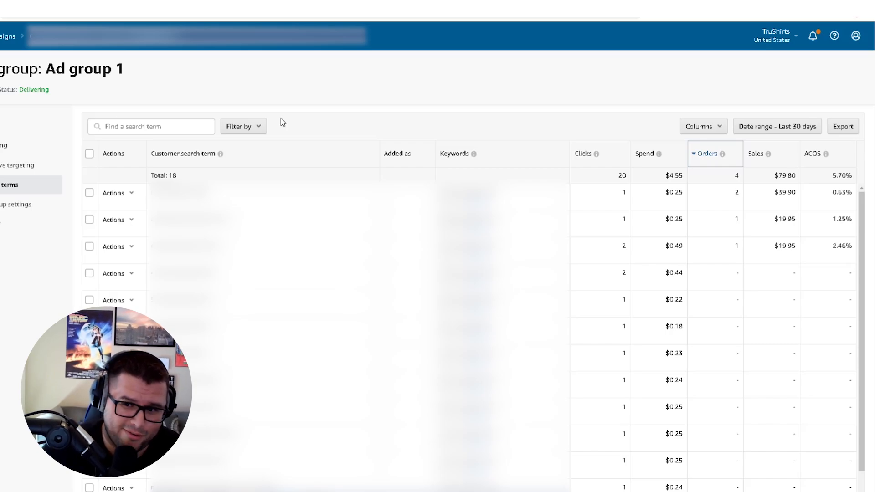
pyautogui.click(4, 150)
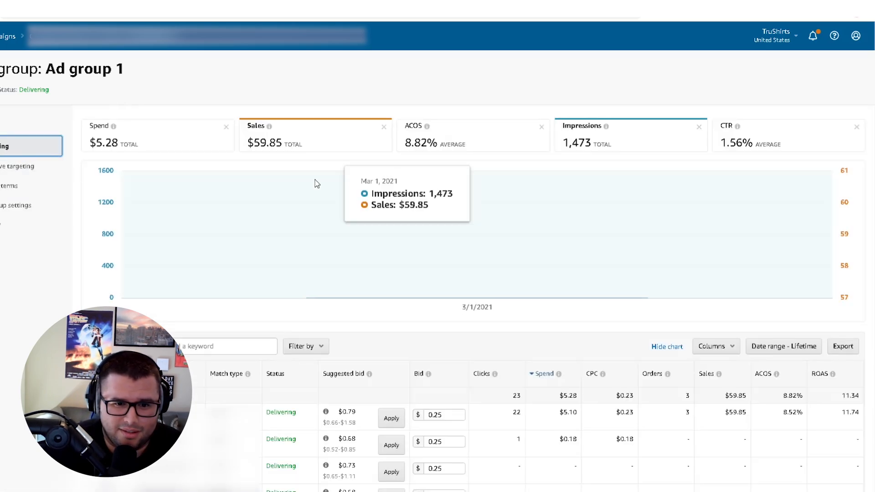